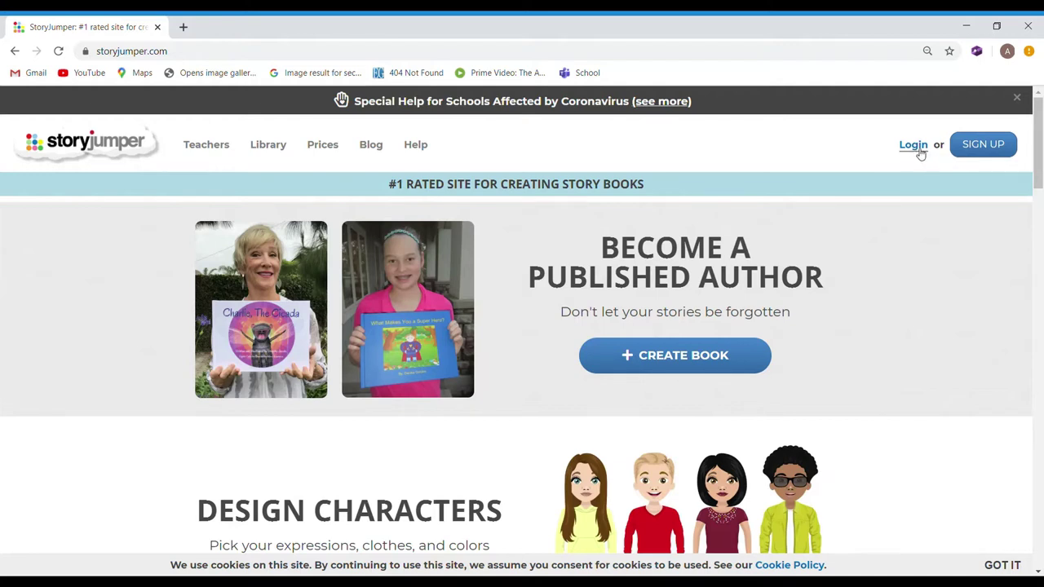
Step: Log in with the Google account and scroll the library to Personal Books I Created
left_click(914, 146)
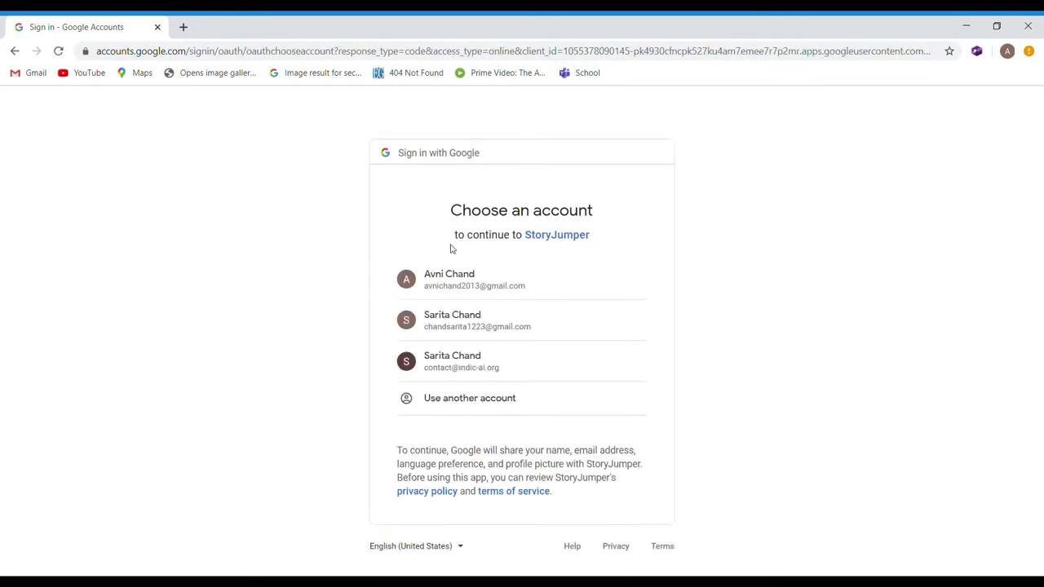
left_click(458, 333)
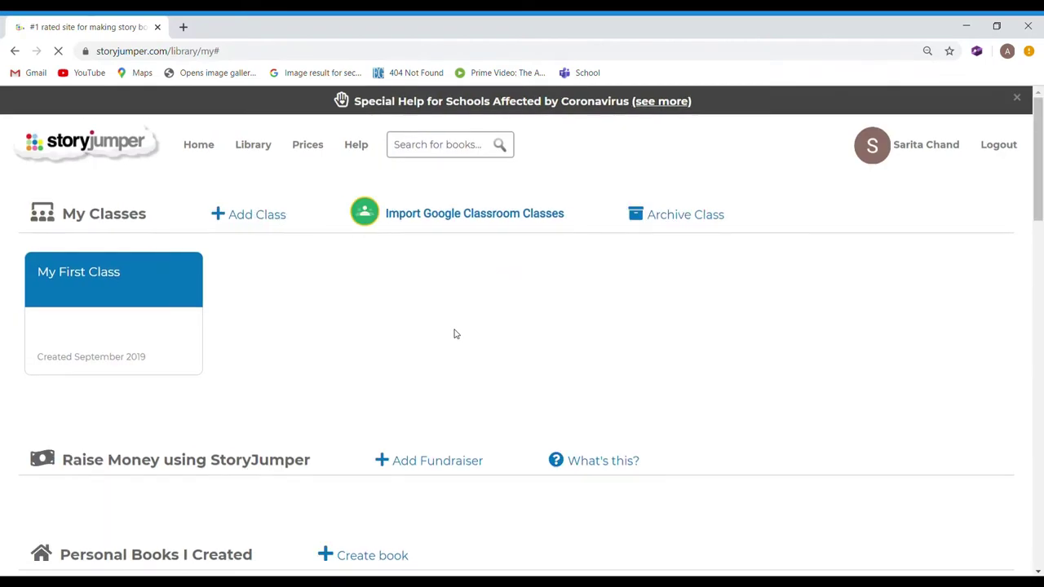
scroll(454, 333, "down", 3)
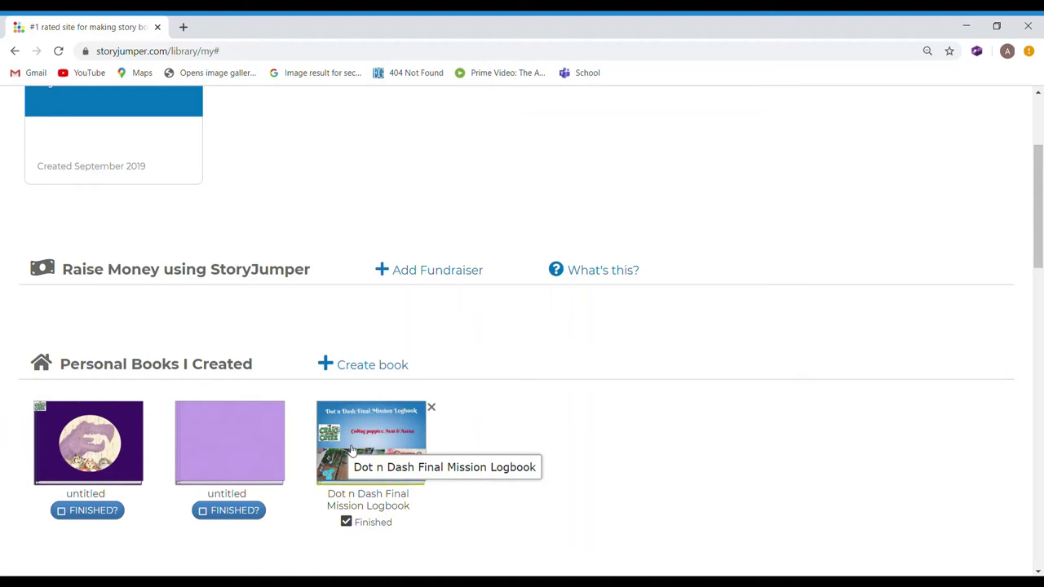
Step: Open the Dot n Dash Final Mission Logbook, play its narration through page 10, then pause
left_click(352, 449)
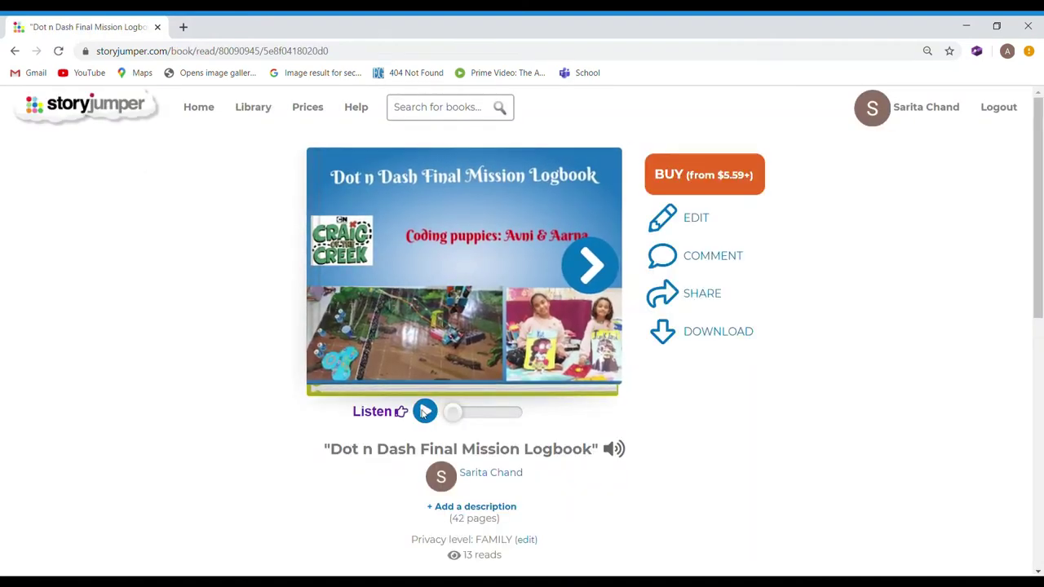
left_click(424, 411)
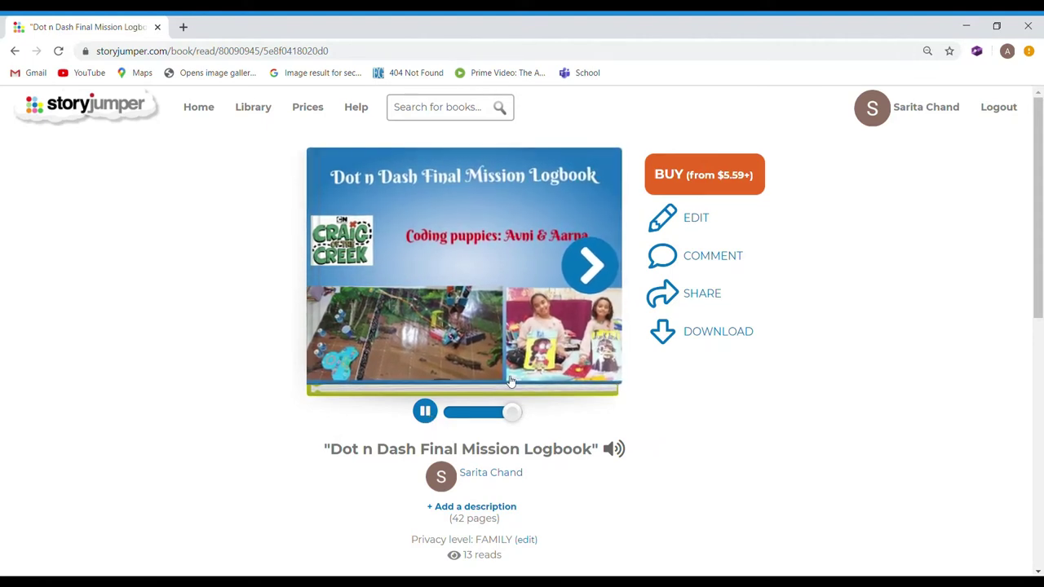
left_click(576, 267)
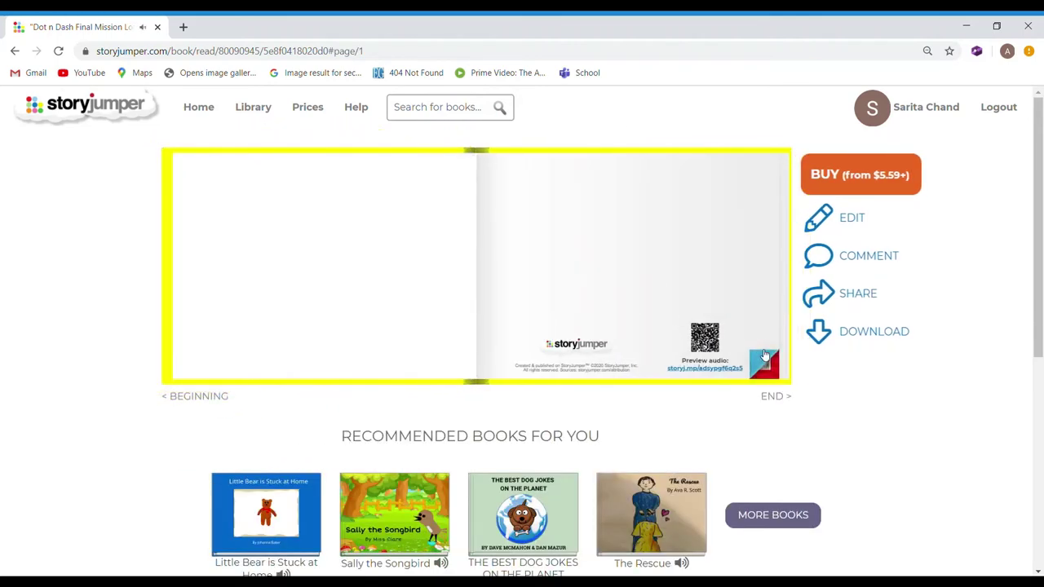
left_click(762, 359)
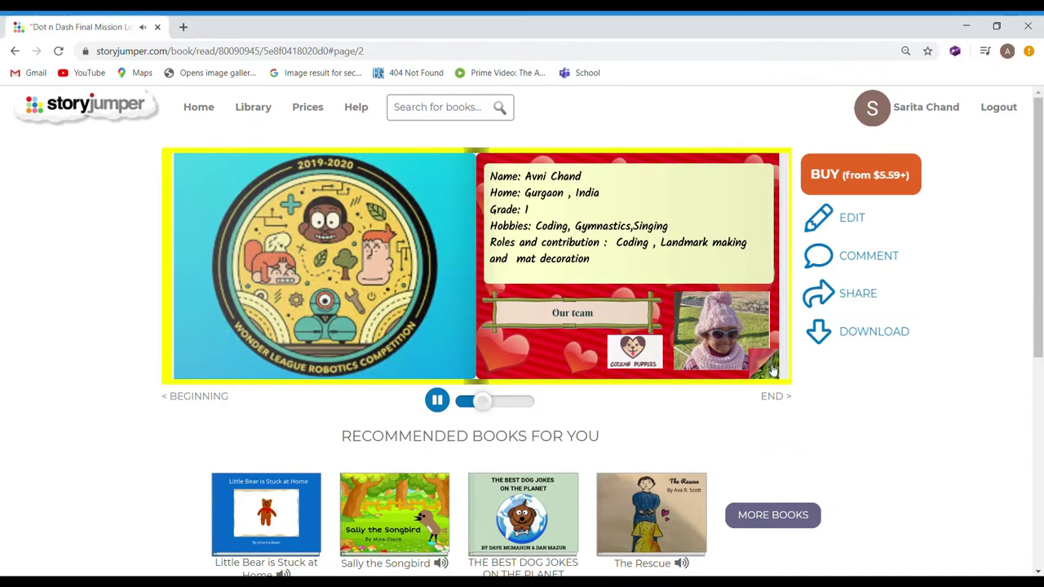
double_click(767, 363)
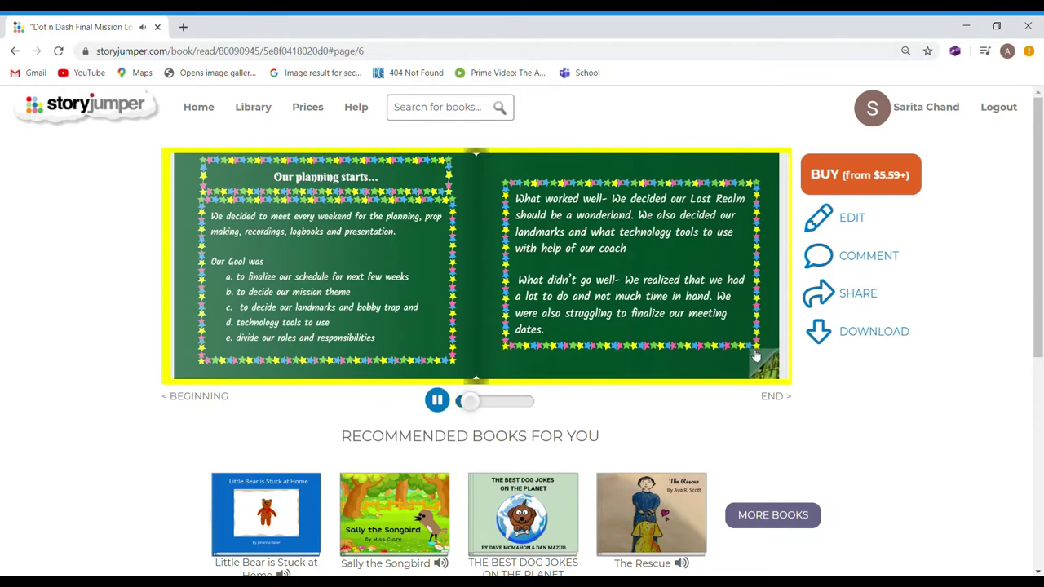
left_click(755, 356)
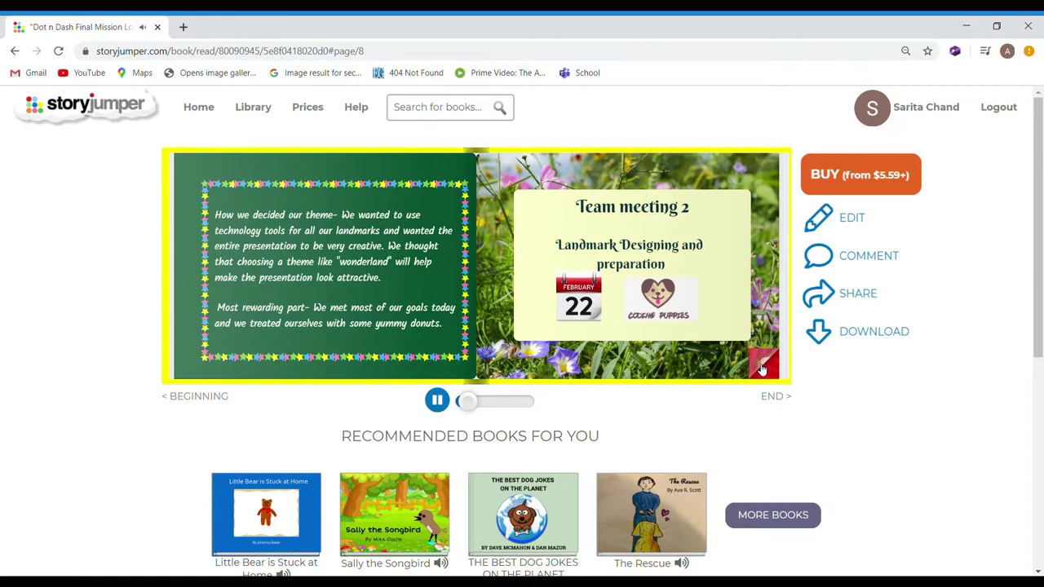
left_click(761, 371)
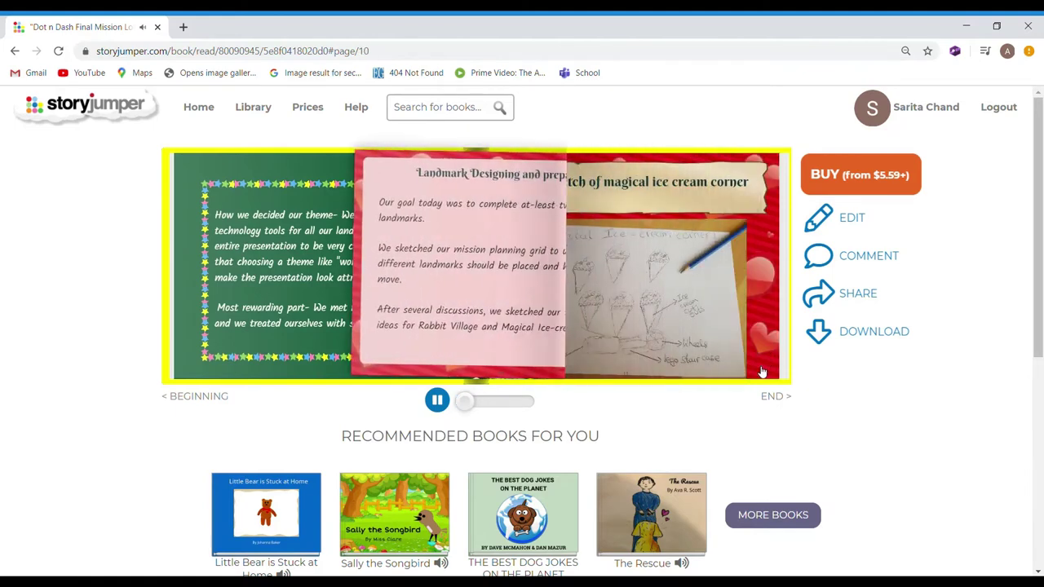
left_click(437, 409)
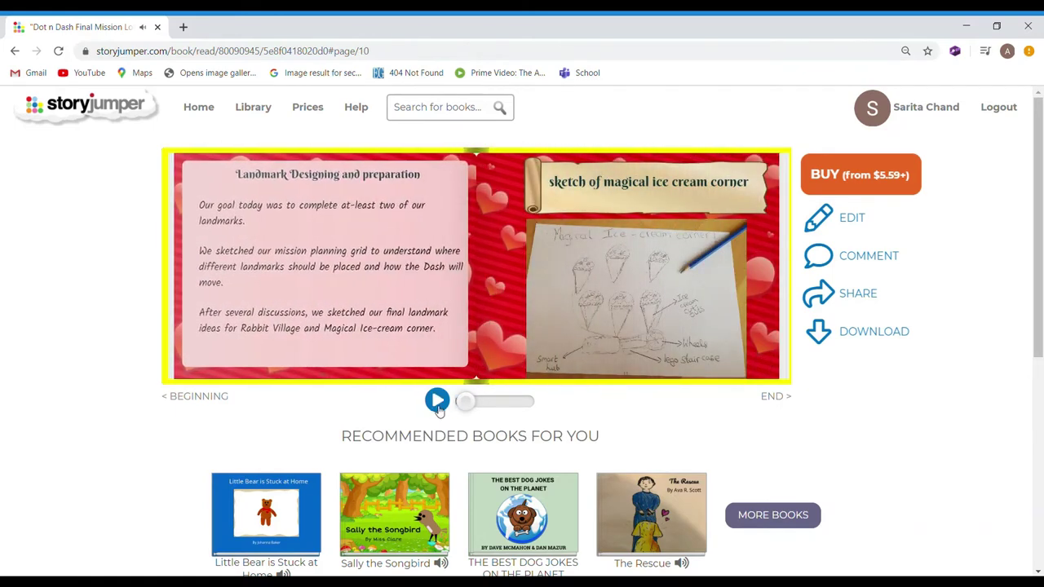
Step: Open the logbook in the editor and insert a blank page 3 after the Wonder League badge page
left_click(821, 233)
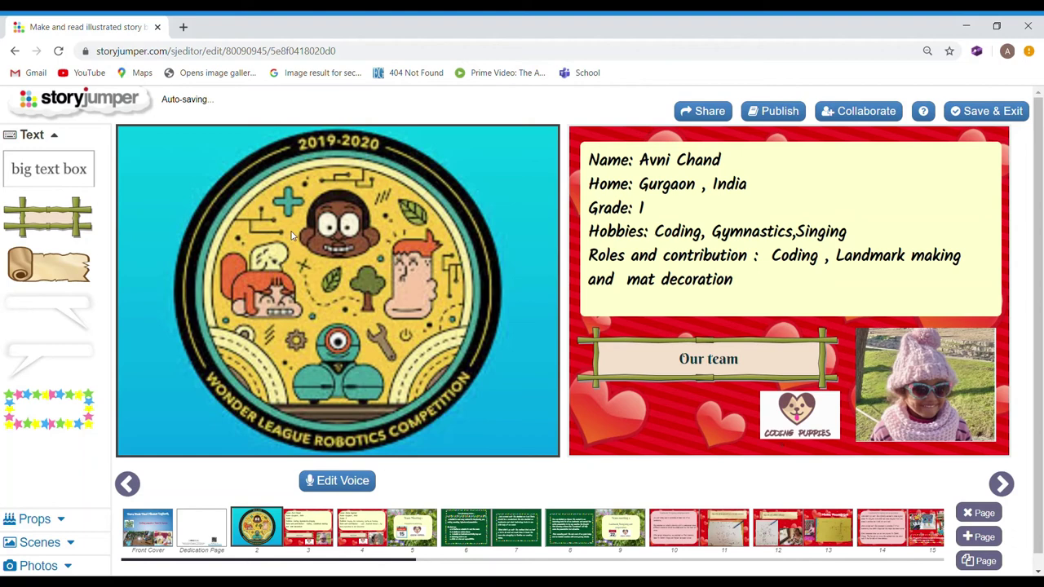
left_click(187, 544)
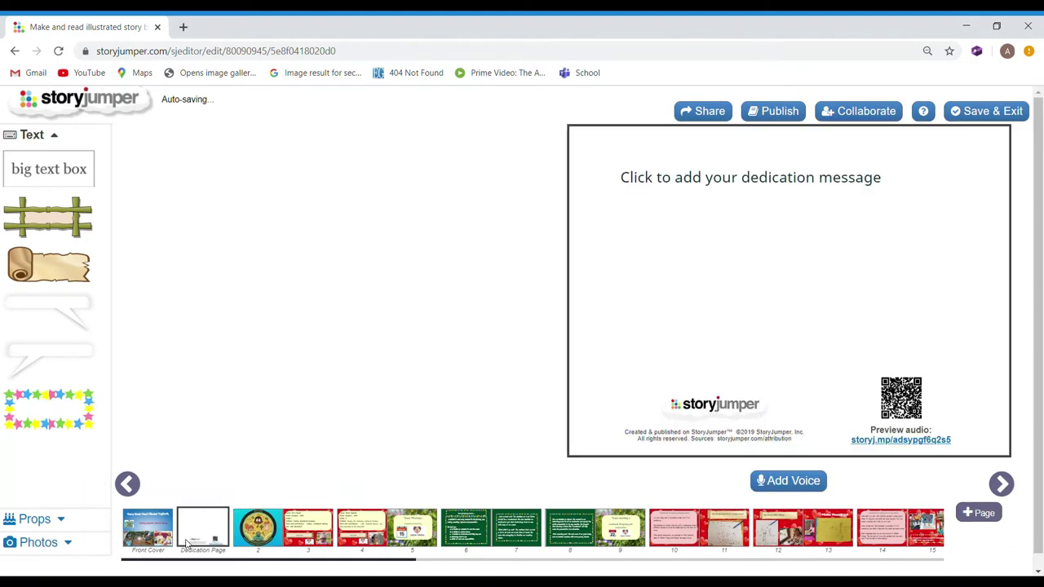
left_click(670, 171)
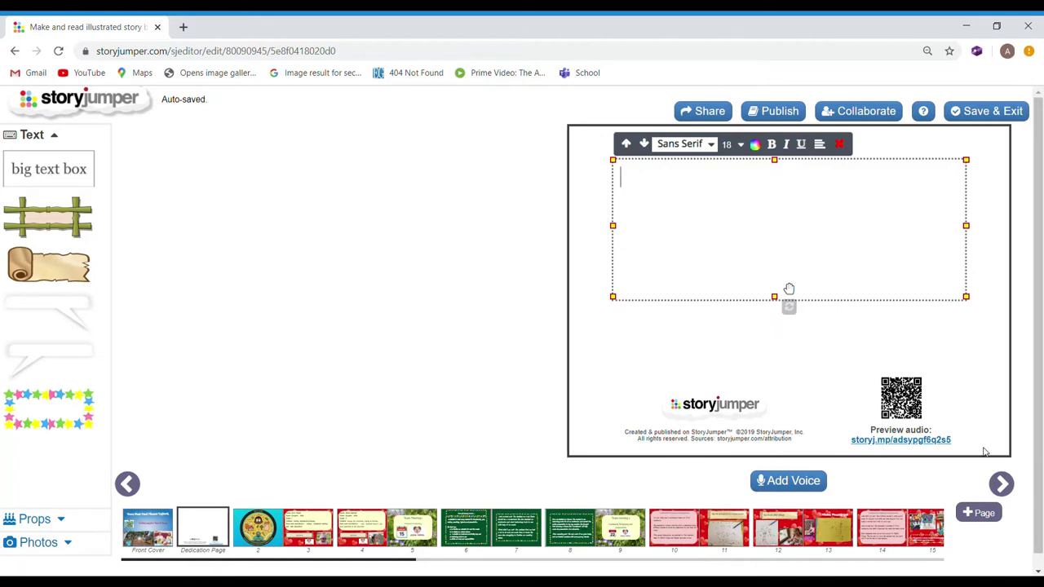
left_click(1001, 484)
left_click(1001, 484)
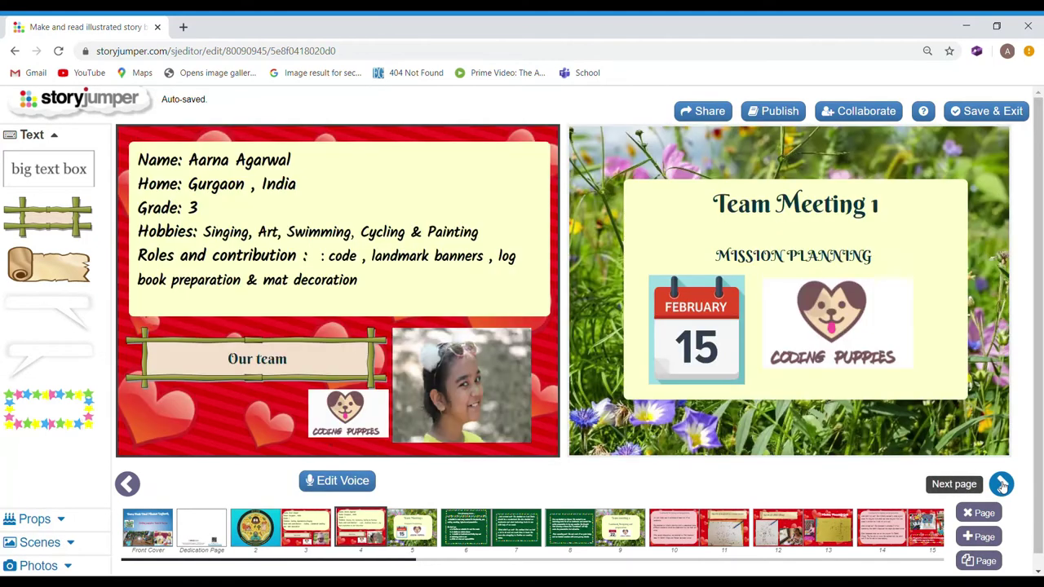
left_click(128, 484)
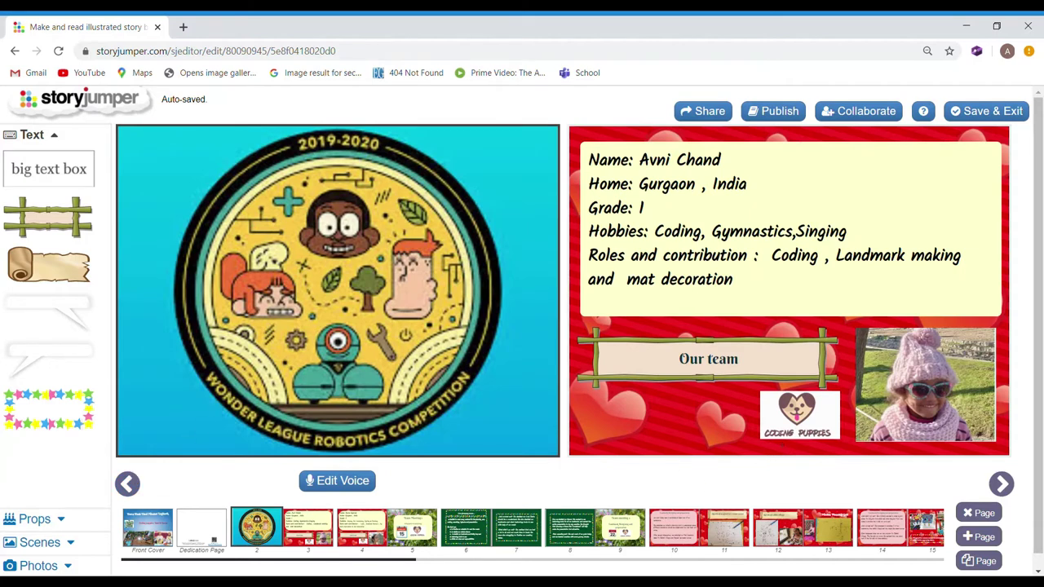
left_click(978, 535)
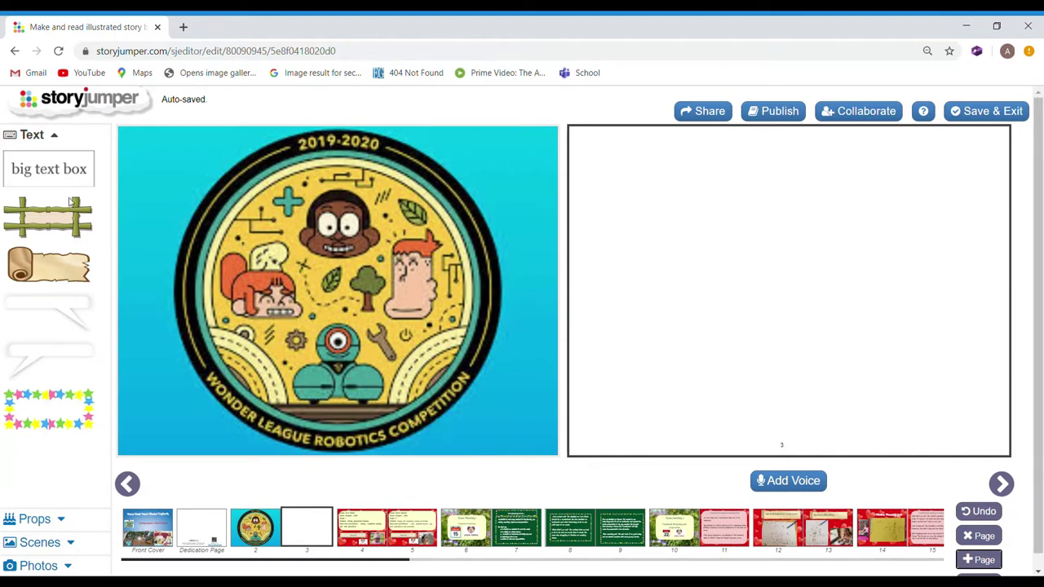
Step: Apply the galaxy scene to page 3 and add a scroll-shaped text box, nudged slightly lower
left_click(54, 544)
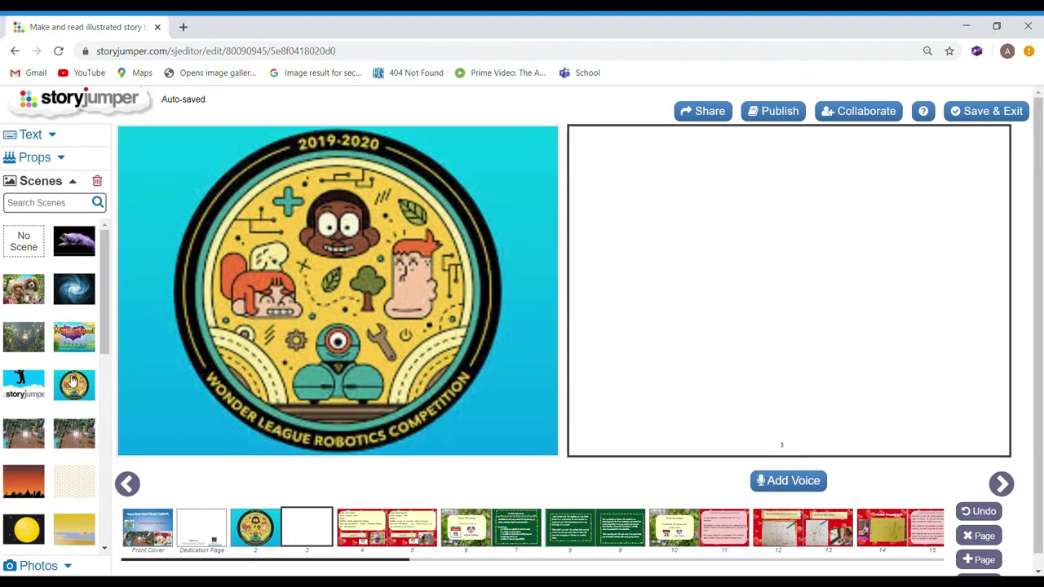
left_click(79, 295)
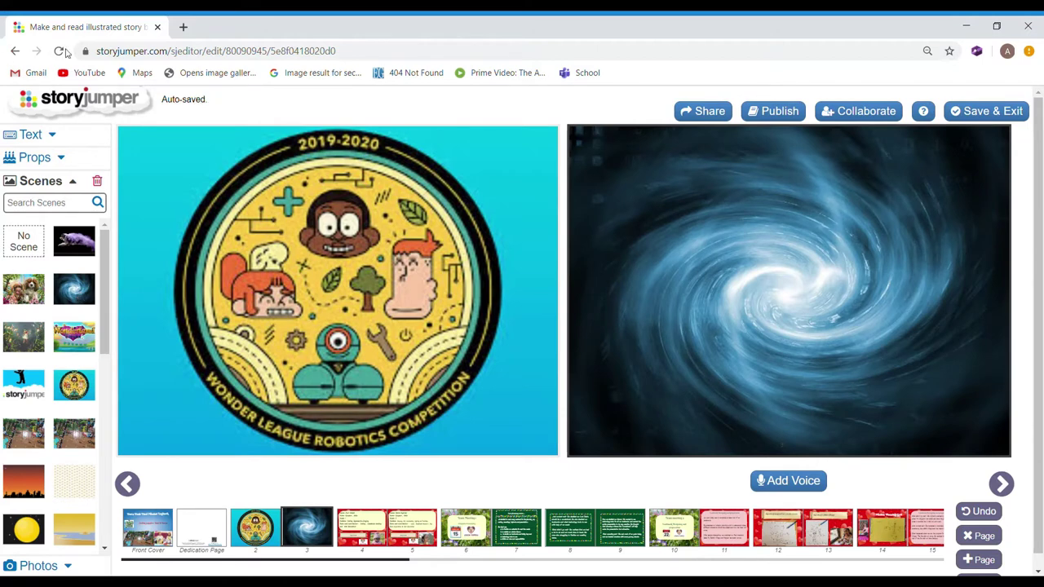
left_click(33, 135)
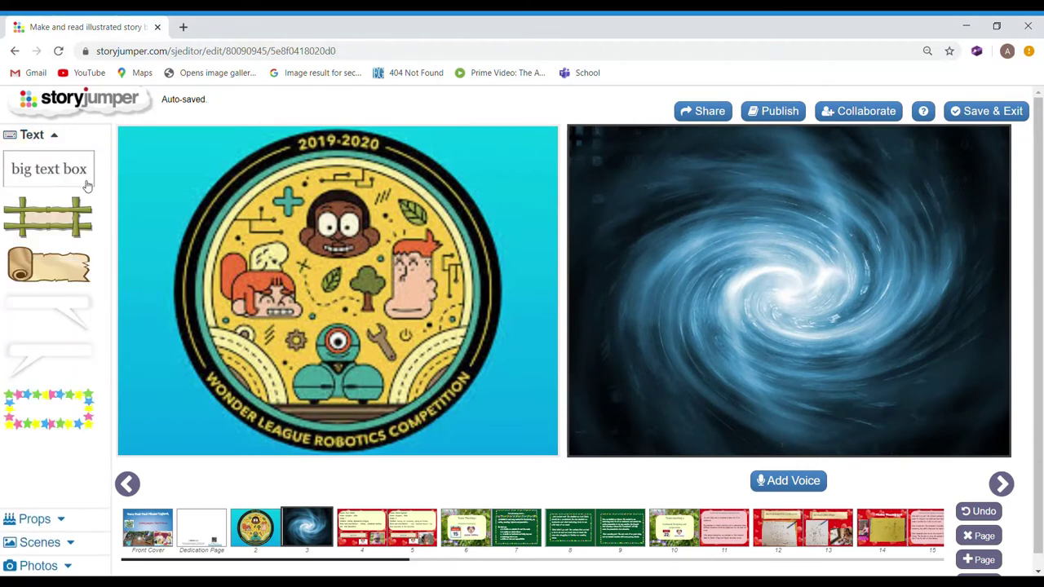
left_click(63, 259)
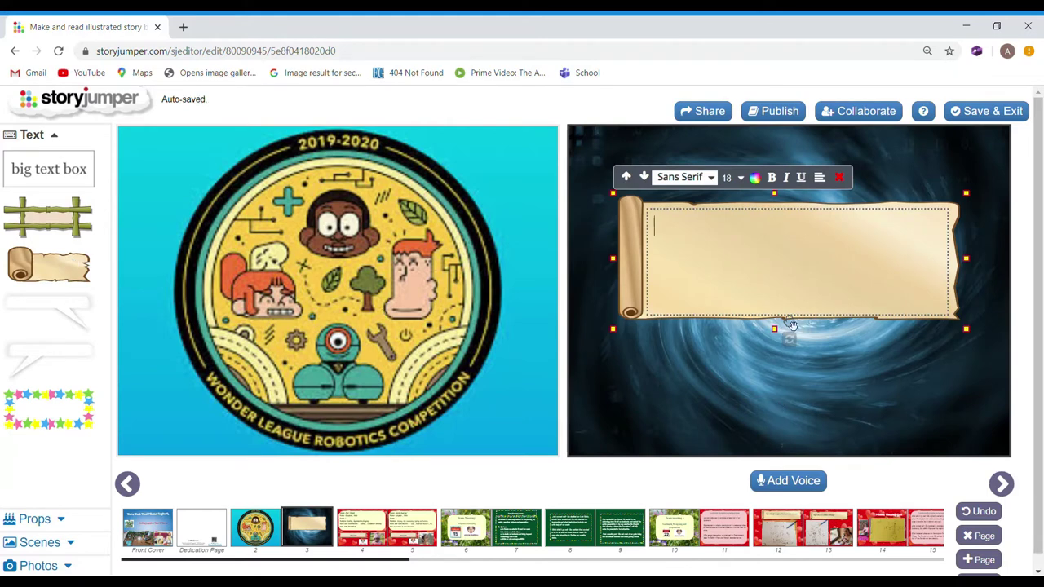
left_click_drag(786, 328, 792, 362)
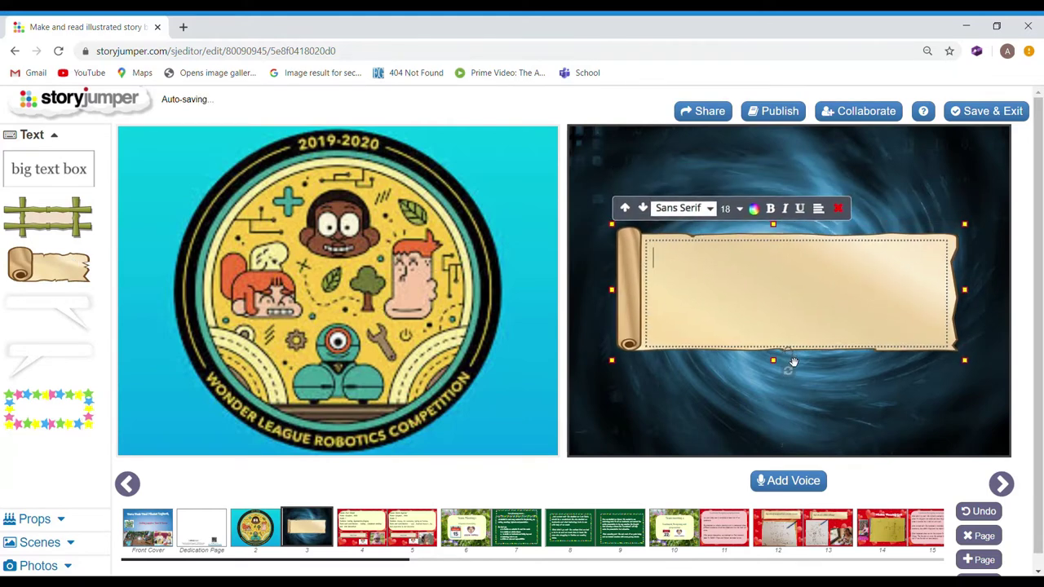
Step: Set the scroll text box font to Berkshire at size 72
left_click(708, 209)
left_click(680, 248)
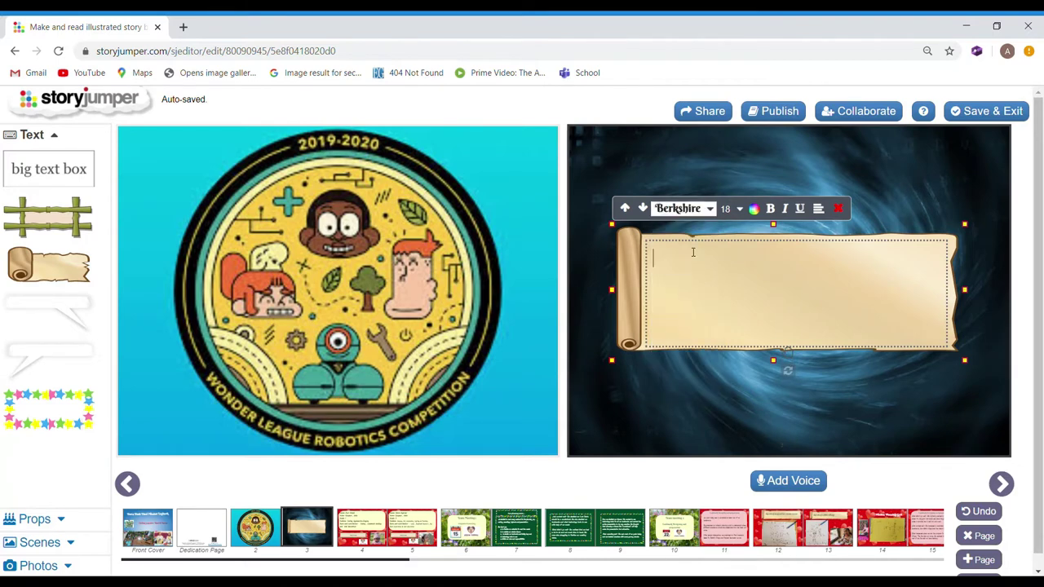
left_click(727, 210)
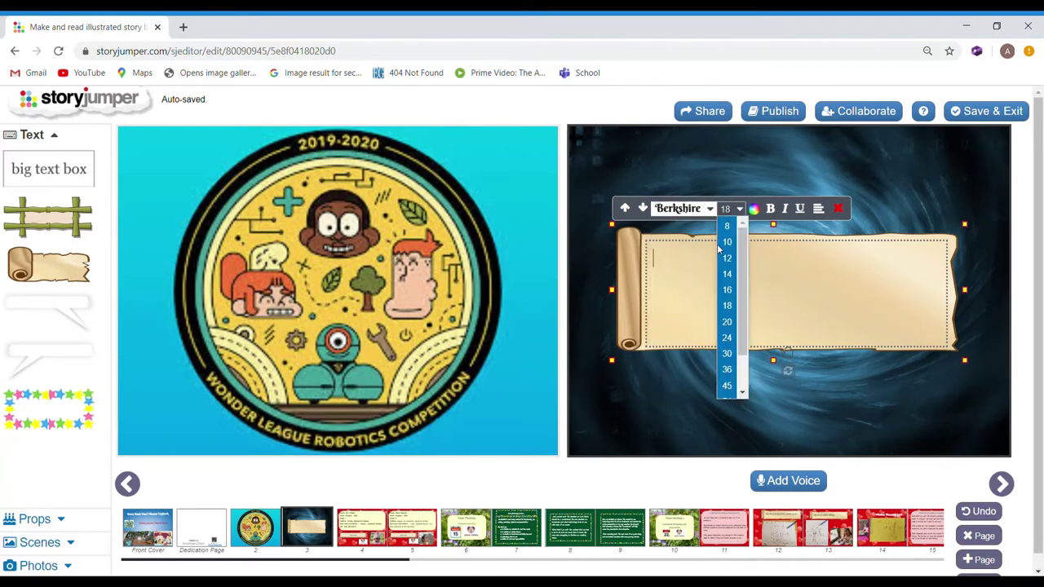
left_click(727, 386)
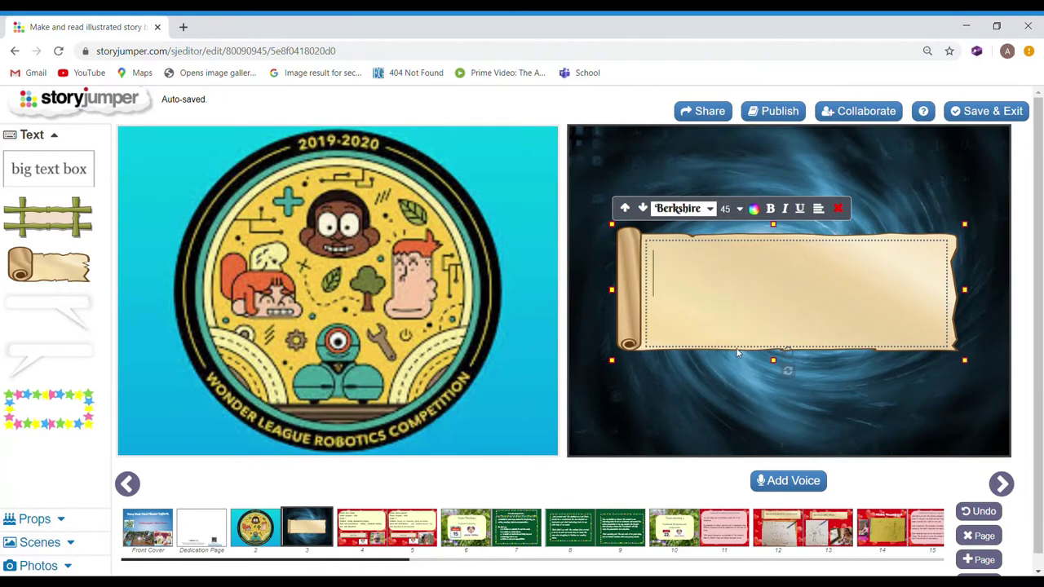
left_click(732, 210)
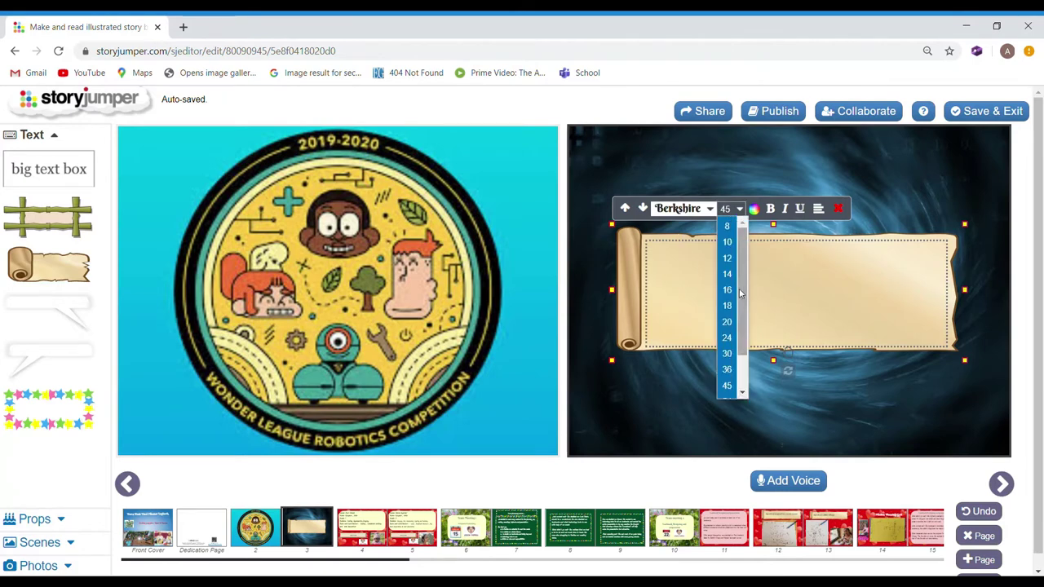
scroll(748, 318, "down", 2)
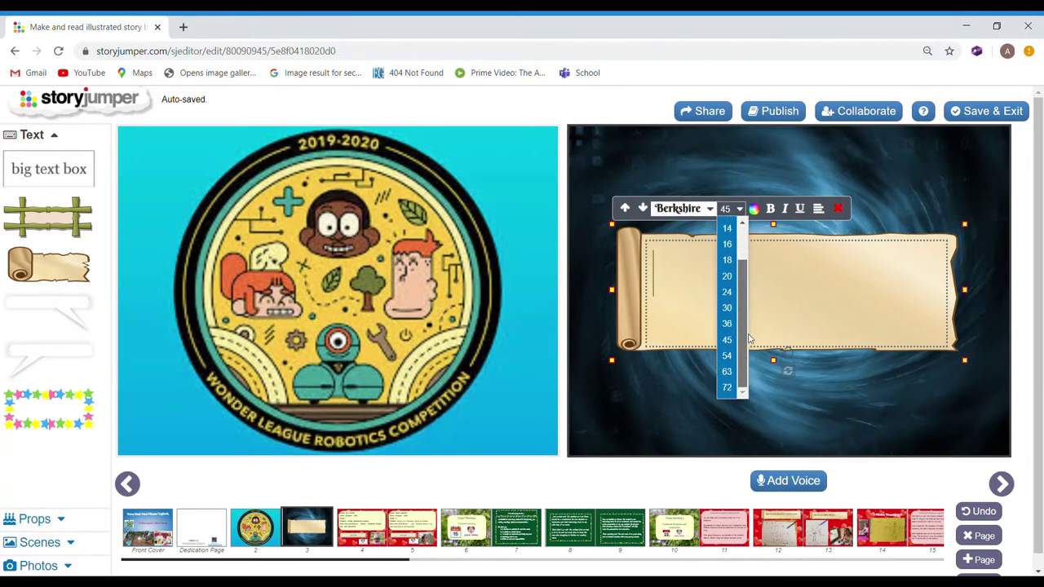
left_click(723, 386)
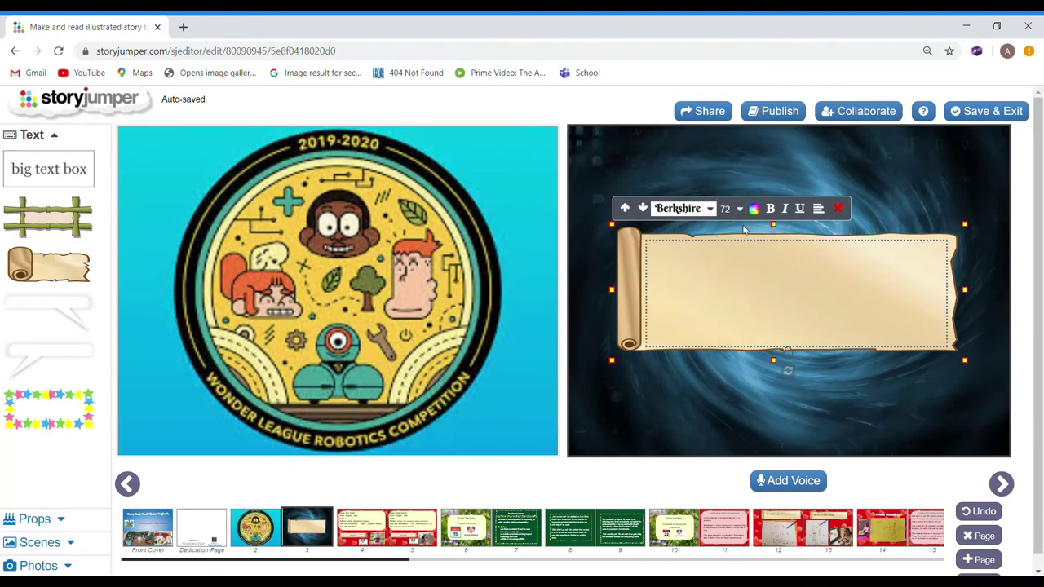
Step: Type 'Hello' in the scroll box, then add 'Eat' coloured yellow
type("H")
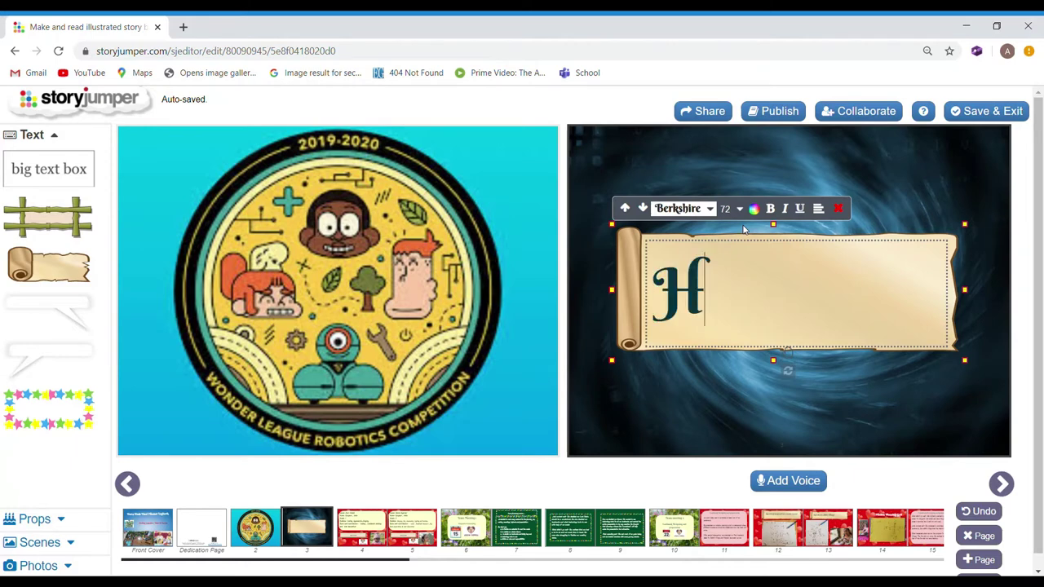
type("ello")
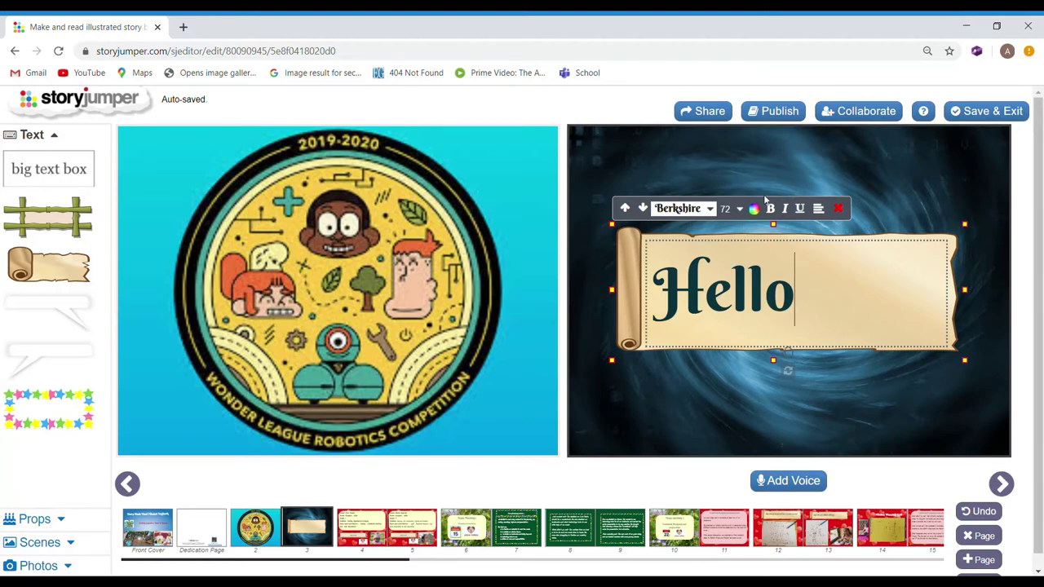
left_click(754, 209)
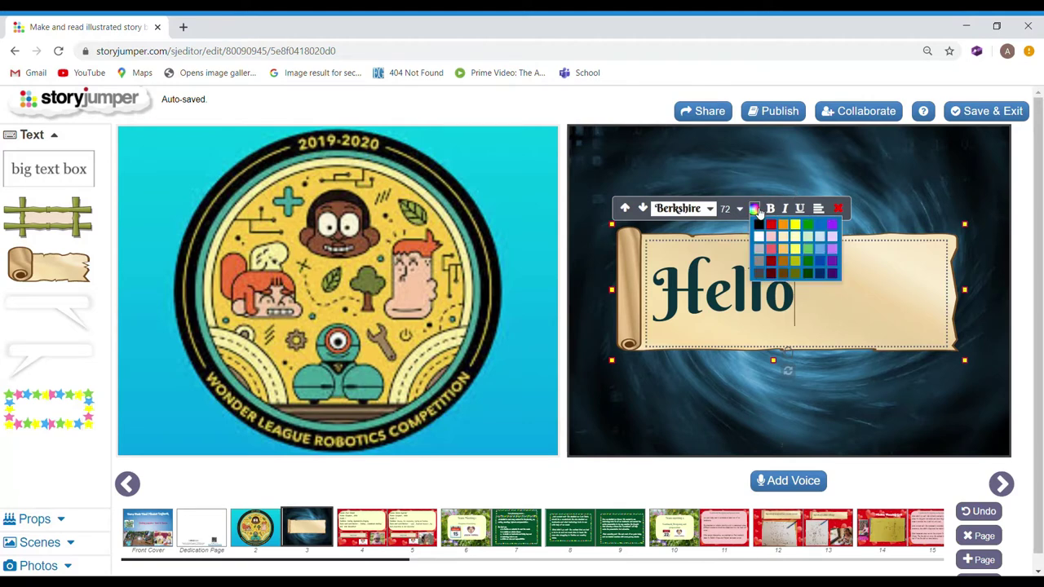
left_click(792, 230)
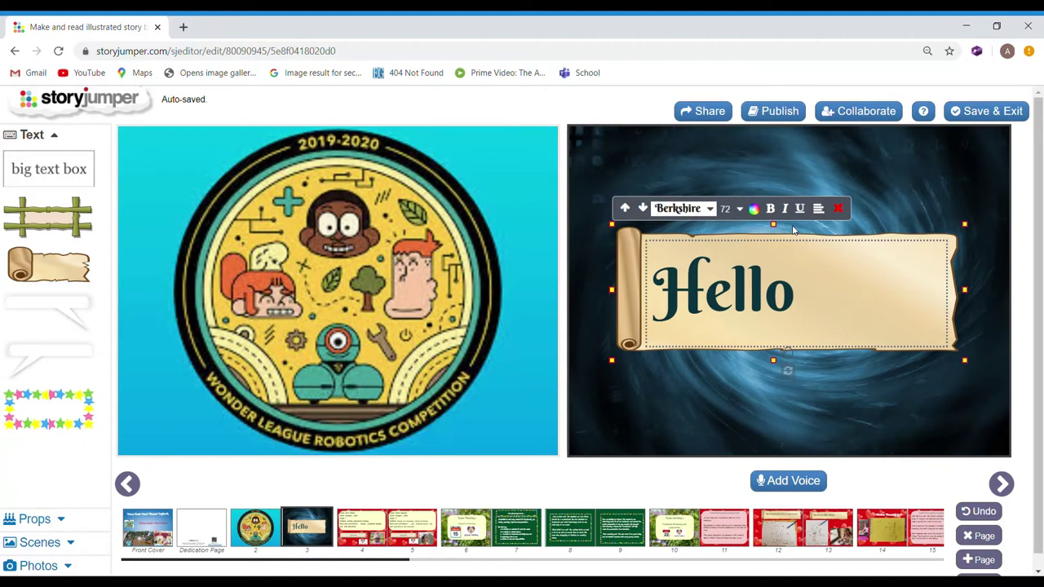
type("E")
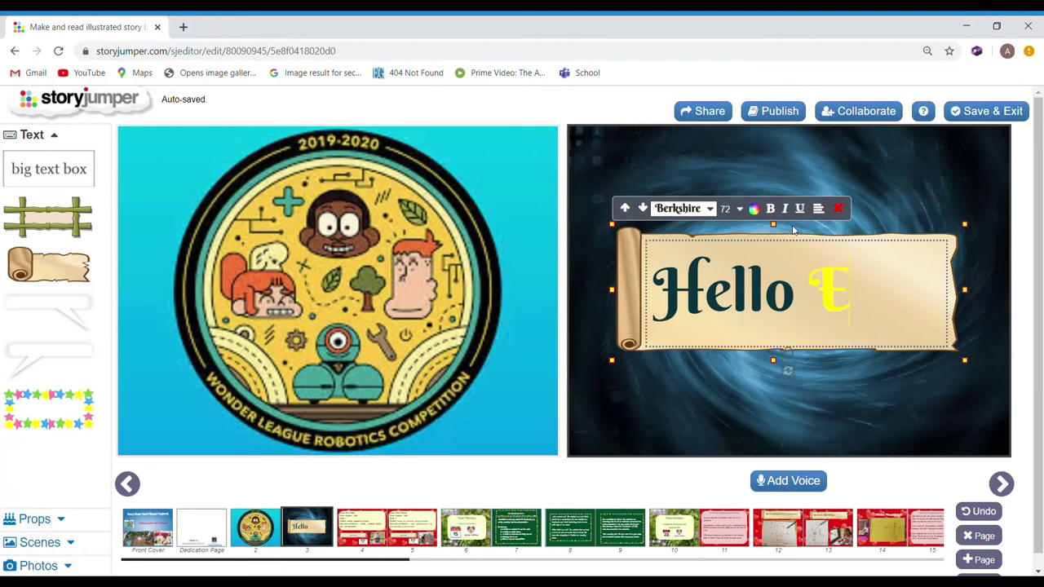
type("at")
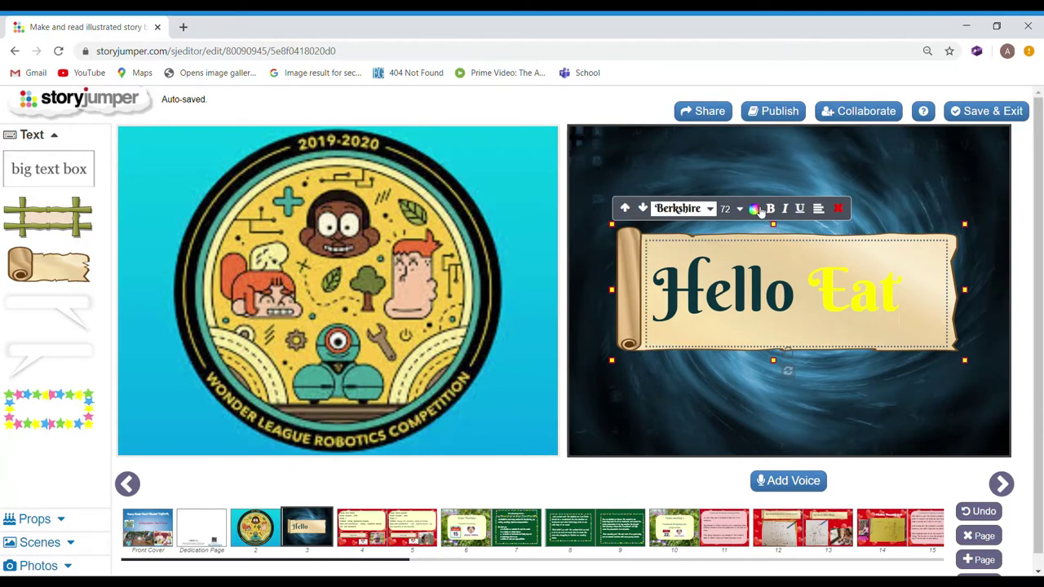
left_click(758, 210)
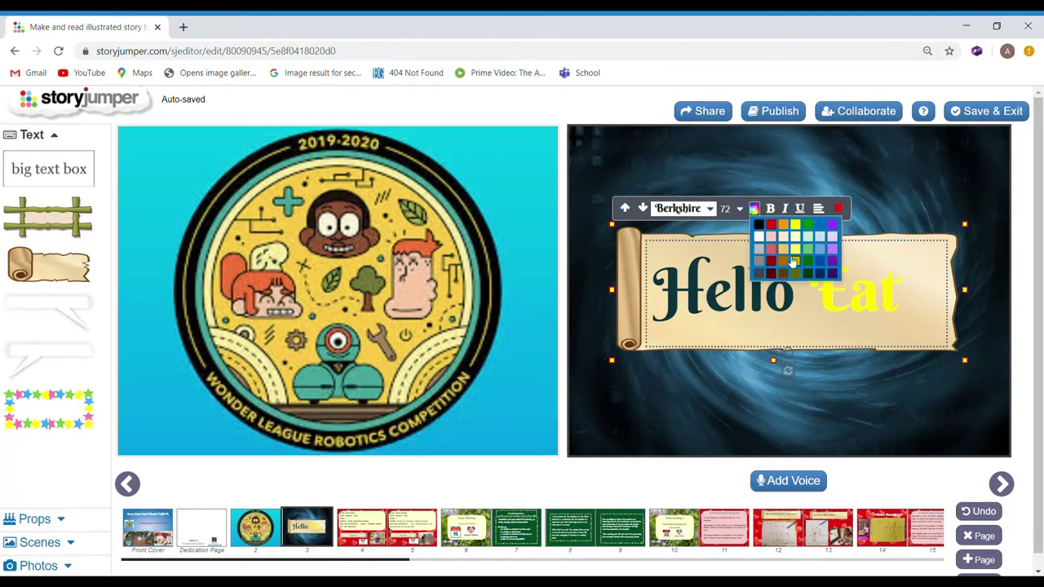
left_click(887, 265)
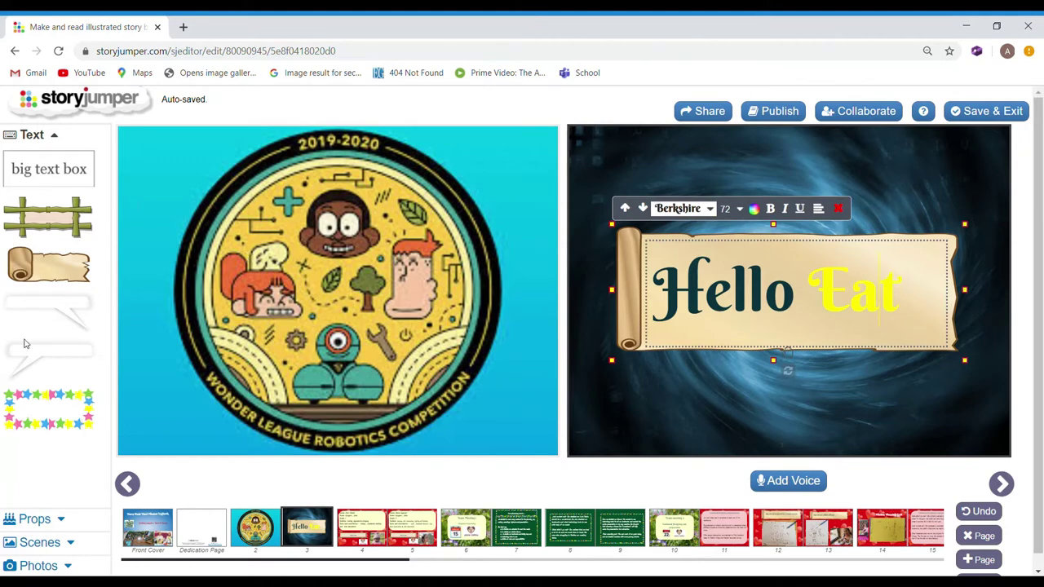
Step: Add the dog prop, then upload the Taj Mahal photo and use it as a prop
left_click(62, 524)
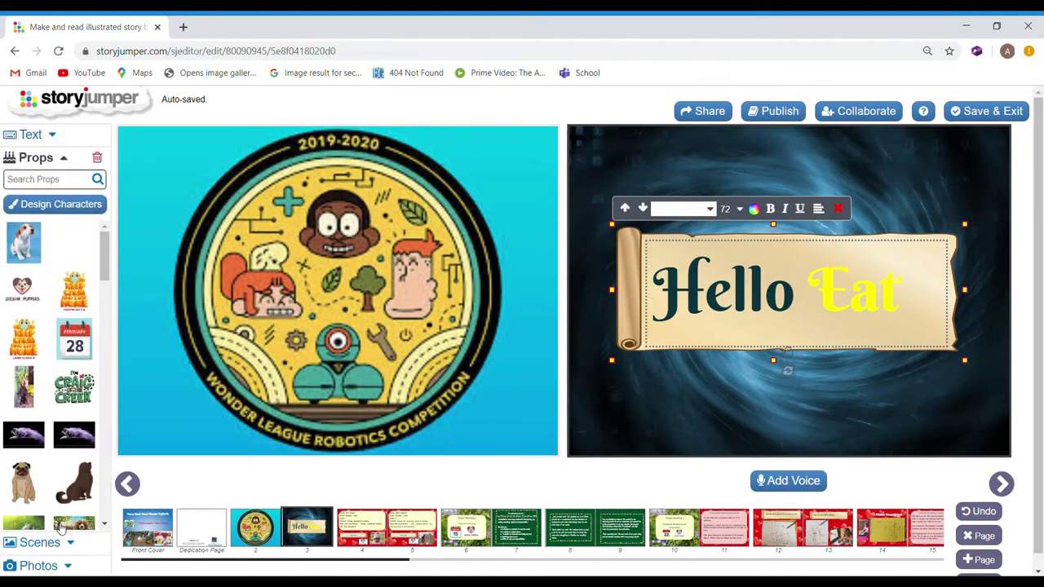
left_click(24, 250)
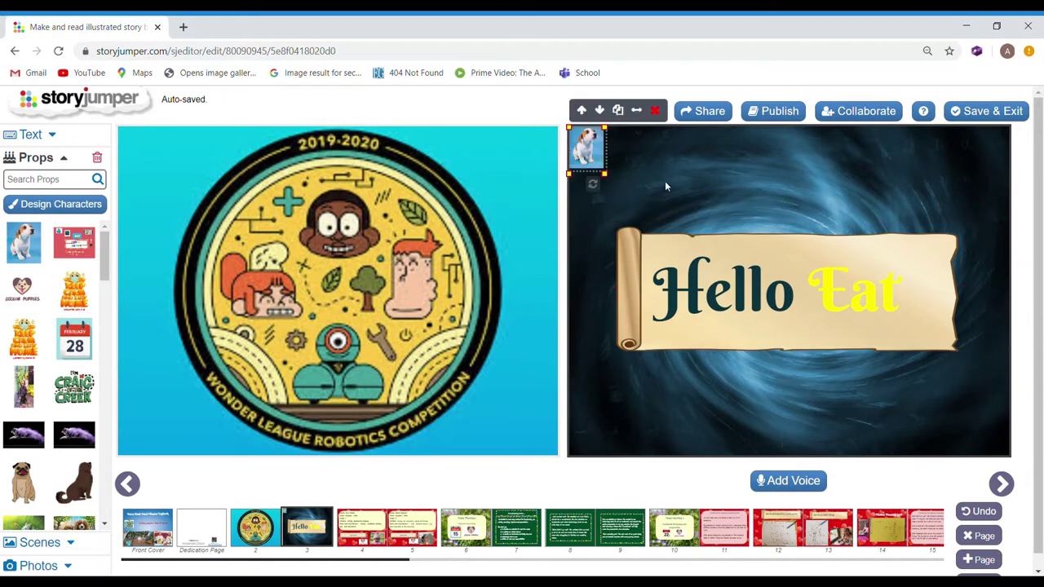
left_click(25, 568)
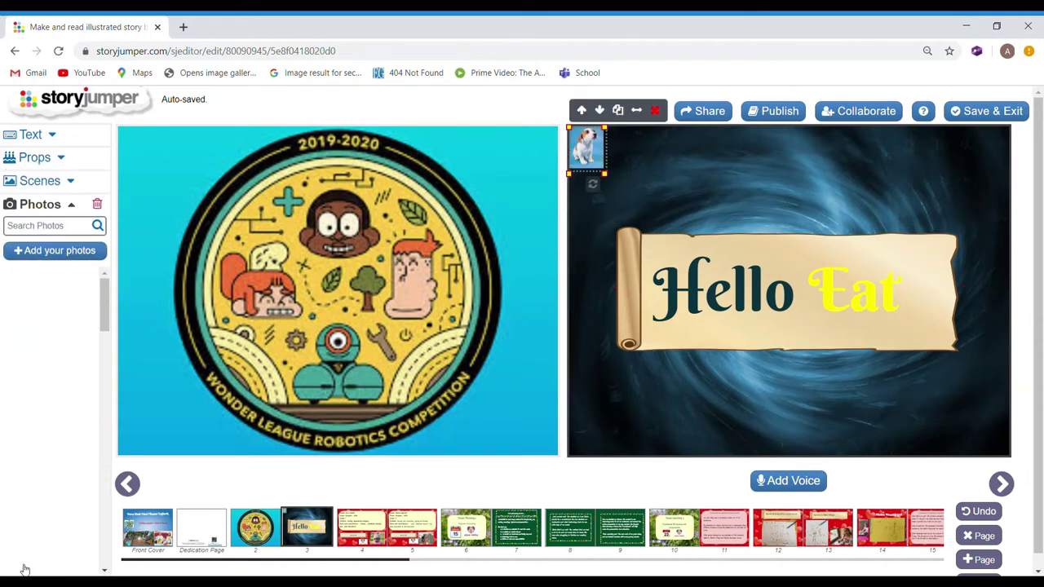
left_click(81, 253)
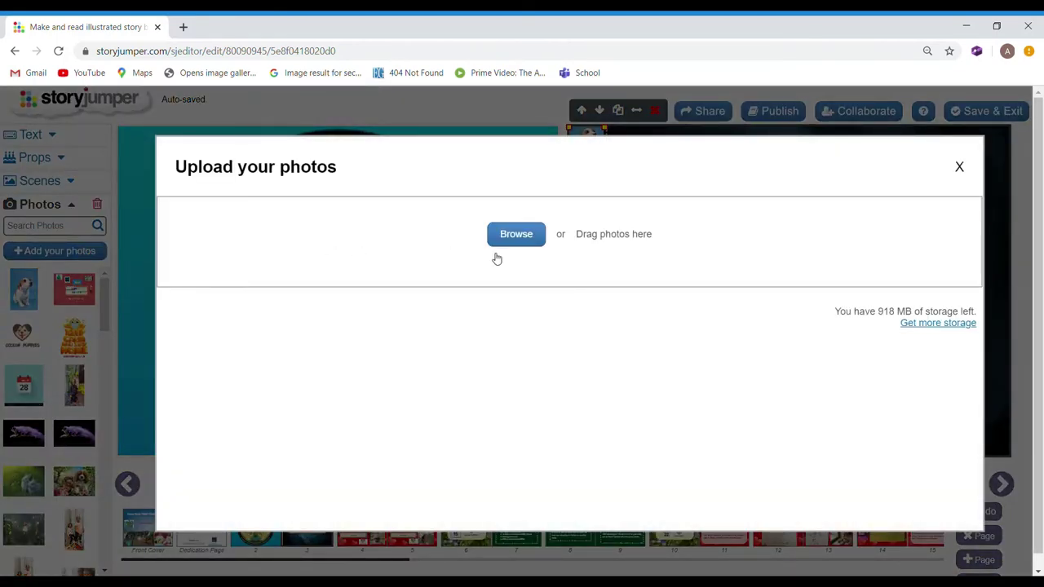
left_click(508, 235)
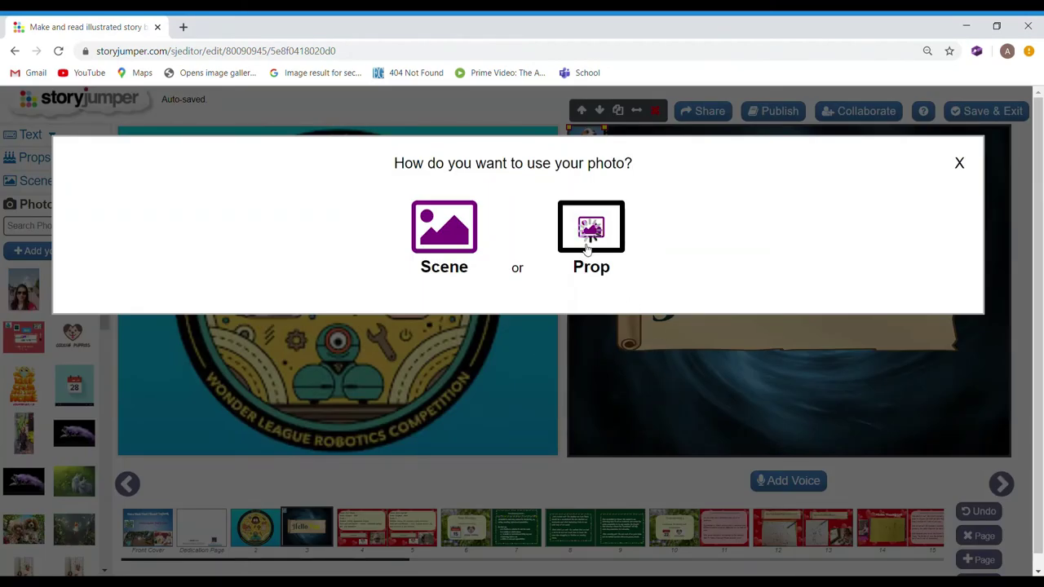
left_click(584, 244)
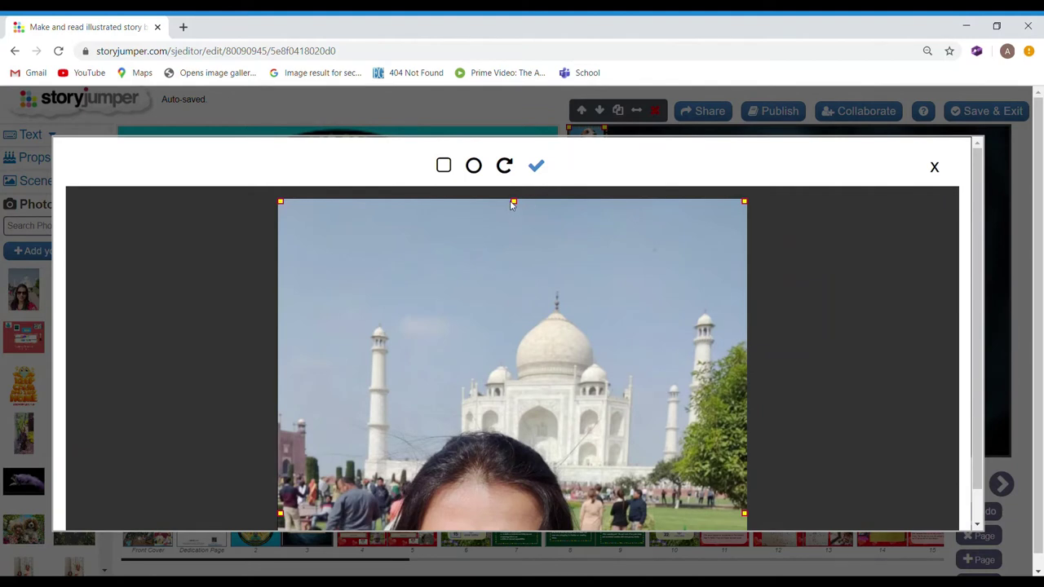
Step: Confirm the photo crop, drag the photo below the Hello Eat banner, and start adding a voice
left_click(537, 166)
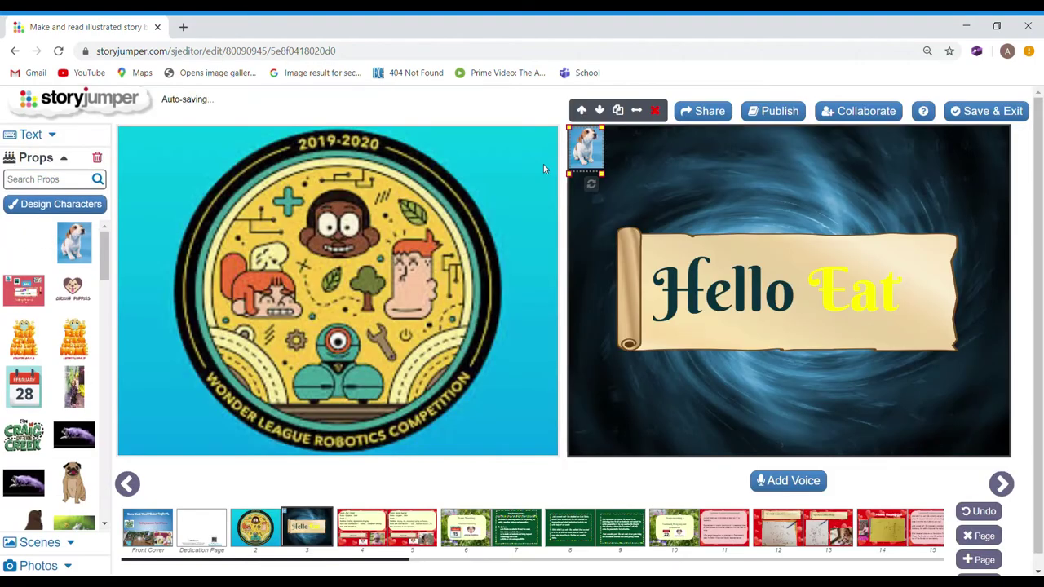
left_click_drag(590, 153, 867, 352)
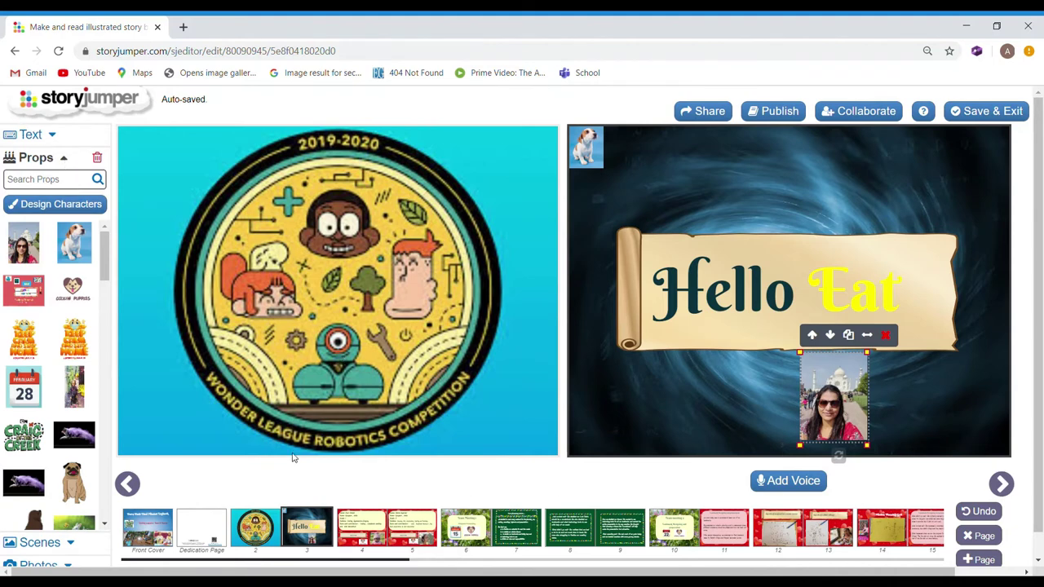
left_click(767, 481)
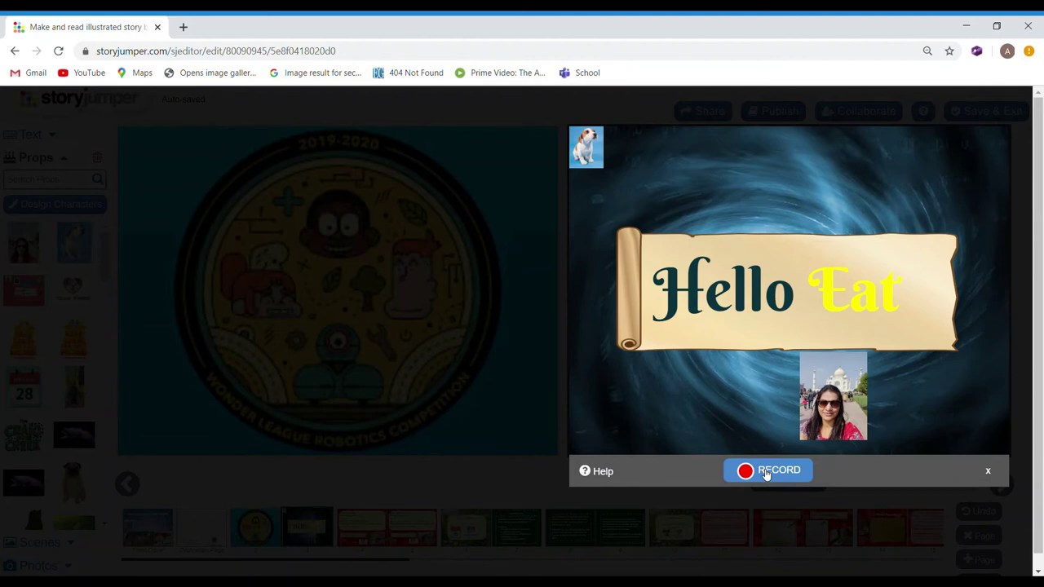
Step: Record a voice narration, add the guitar background music track, and save
left_click(765, 475)
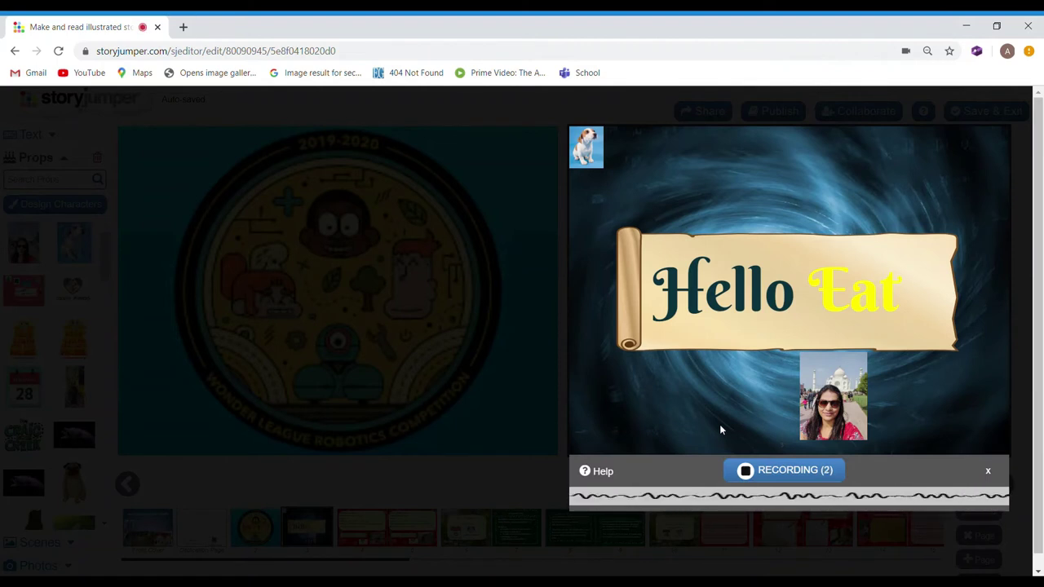
left_click(768, 472)
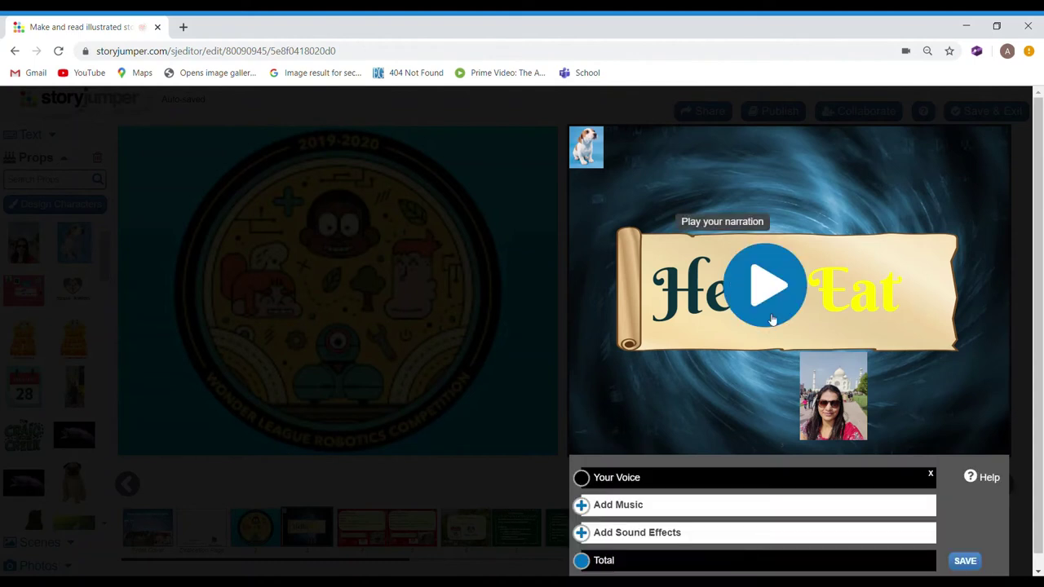
left_click(587, 507)
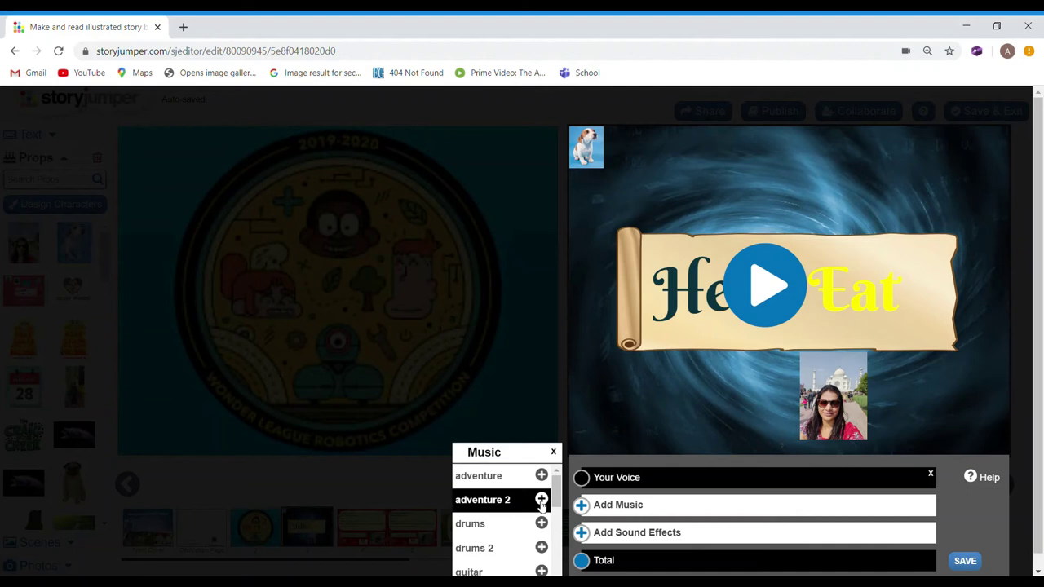
left_click(522, 573)
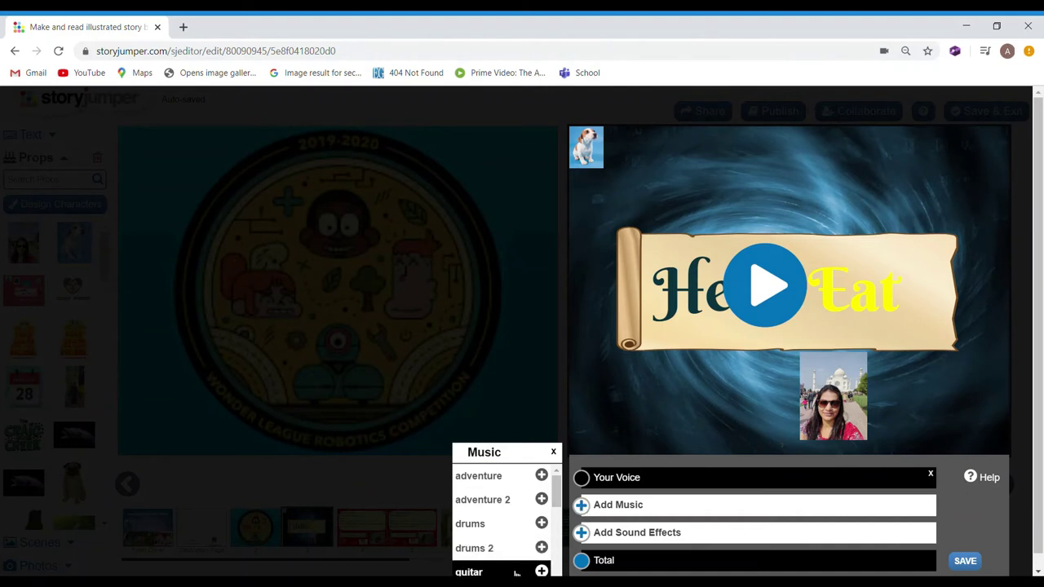
left_click(541, 571)
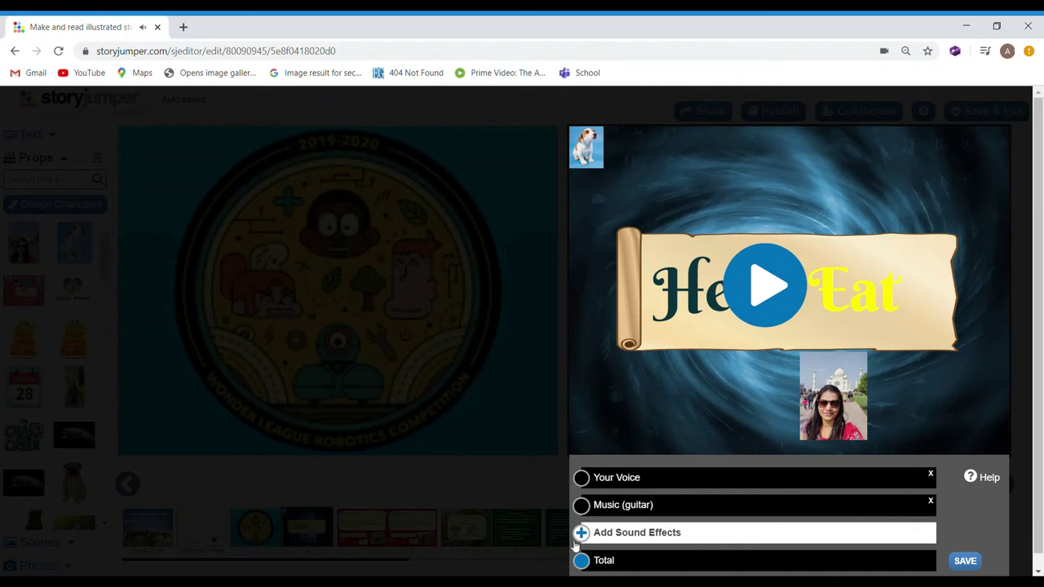
left_click(963, 567)
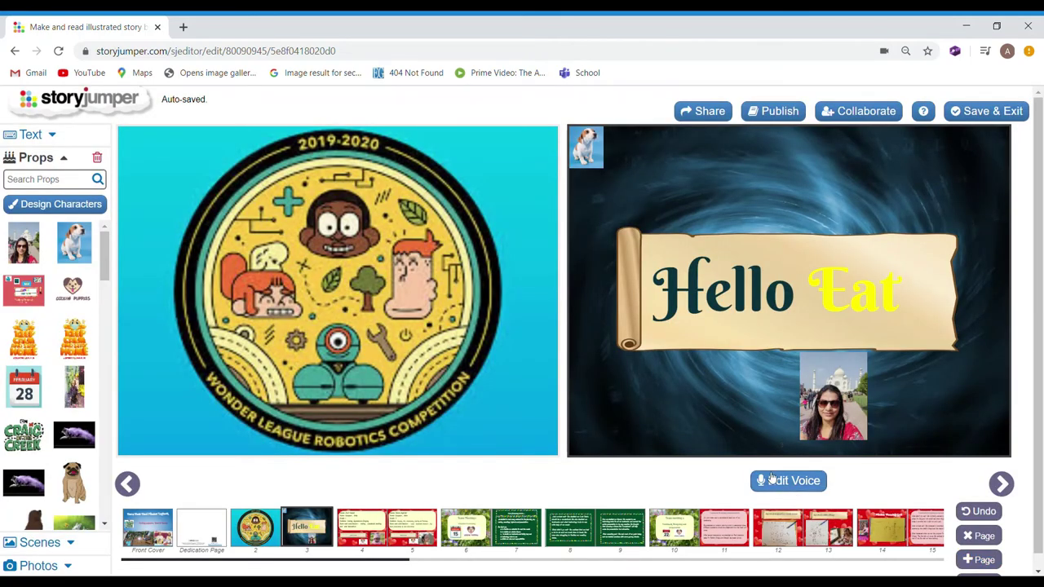
Step: Reopen the narration, play it back, and save it again
left_click(820, 487)
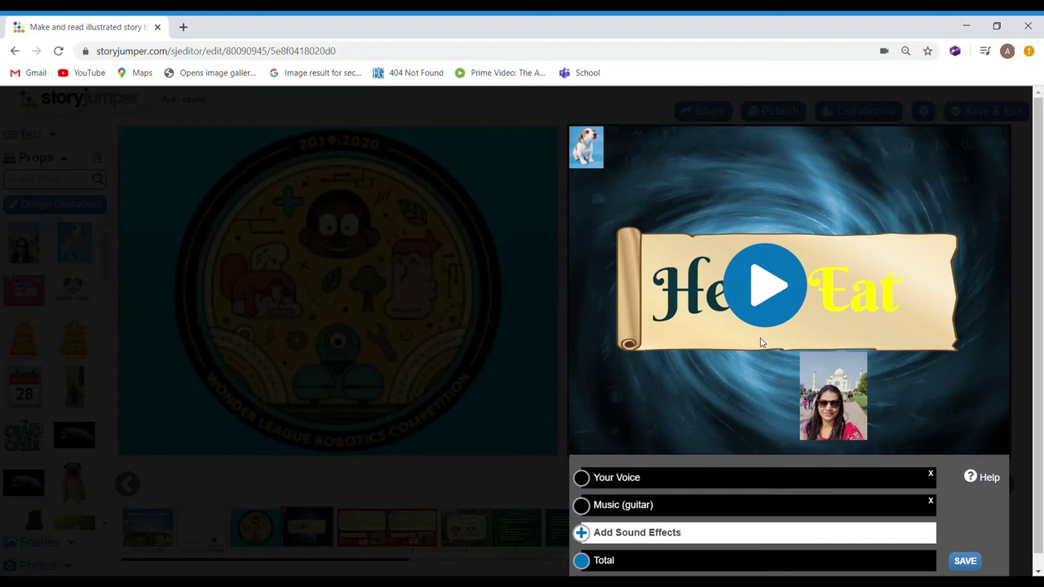
left_click(755, 314)
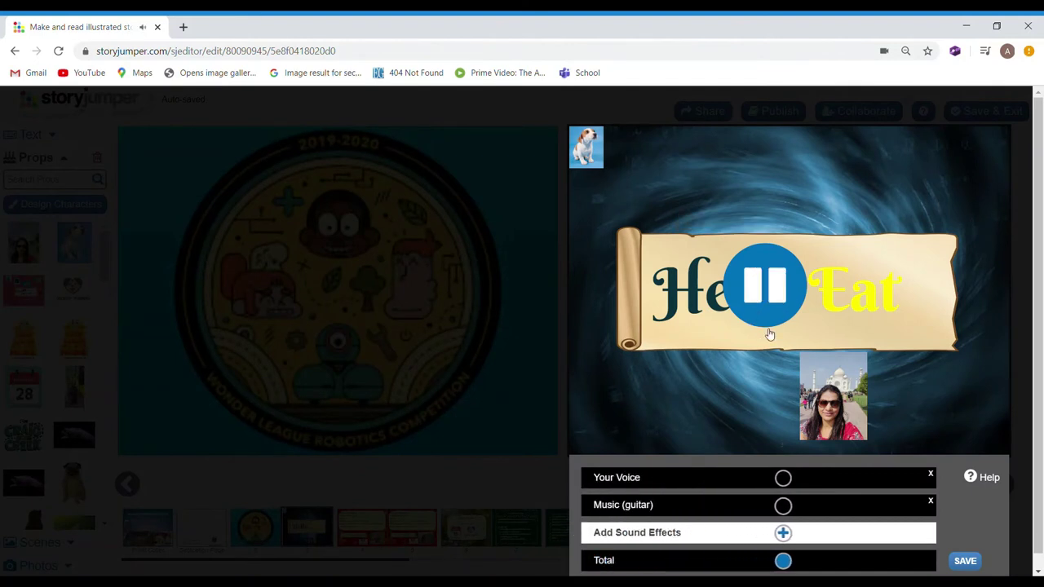
left_click(969, 565)
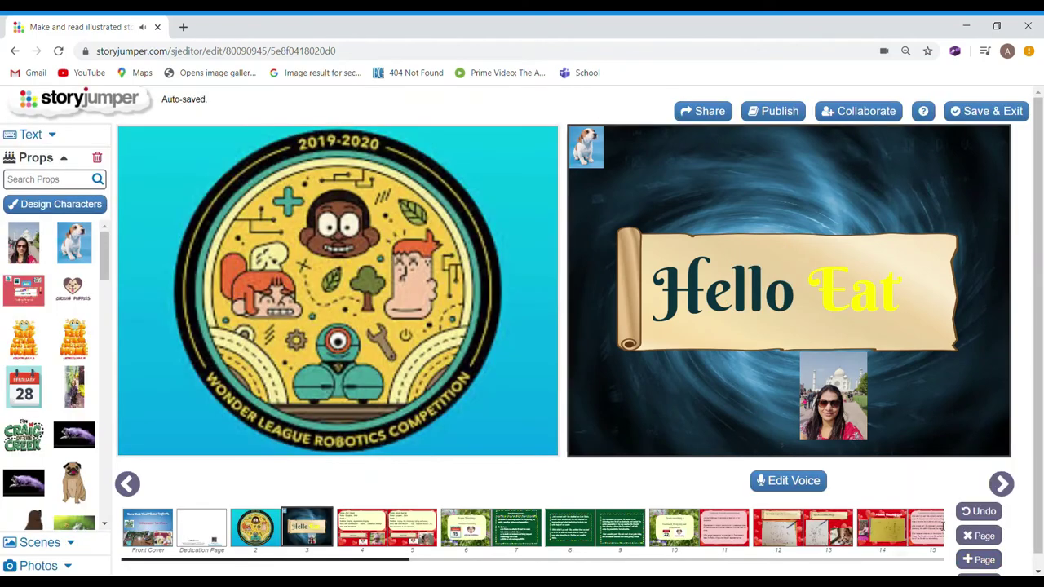
Step: Insert a new page 4 after the galaxy page and apply the purple jumping-dog scene
left_click(1004, 492)
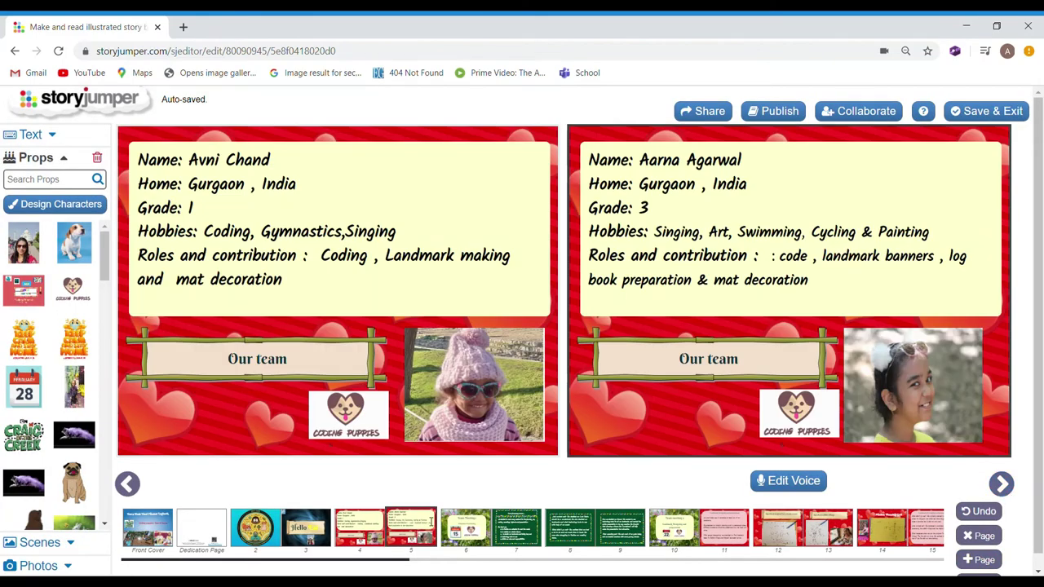
left_click(127, 487)
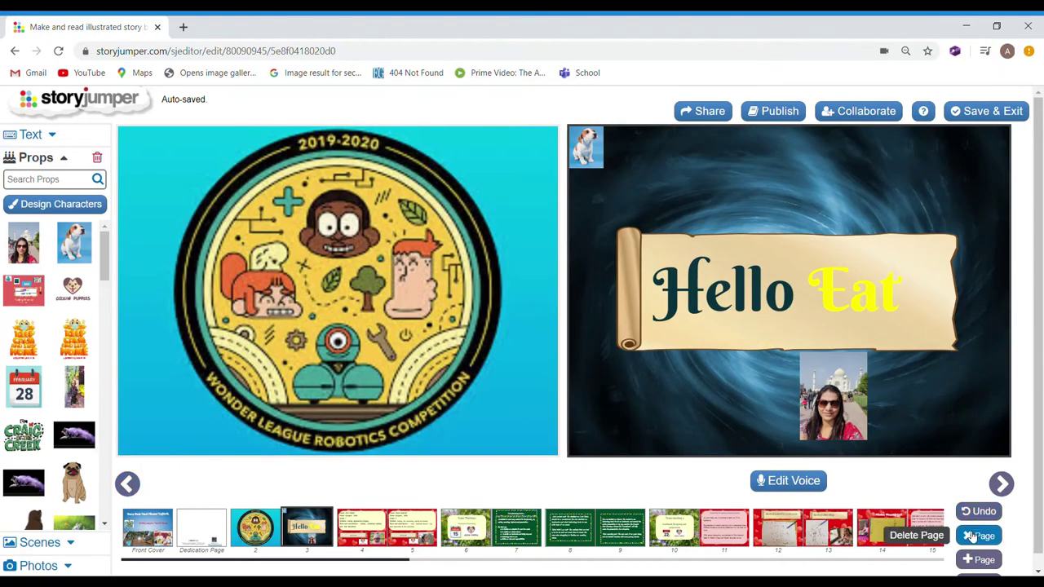
left_click(976, 559)
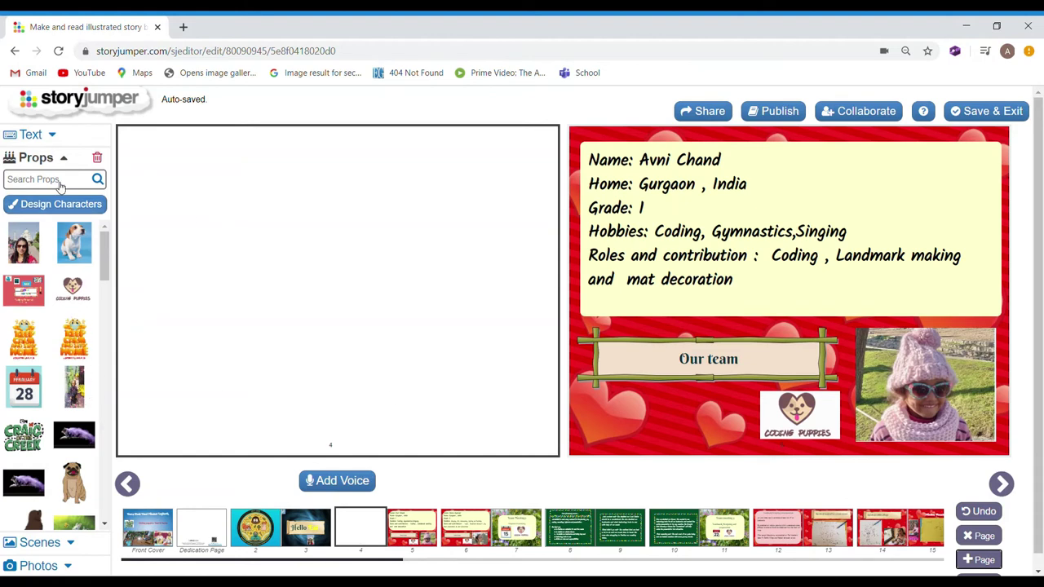
left_click(72, 543)
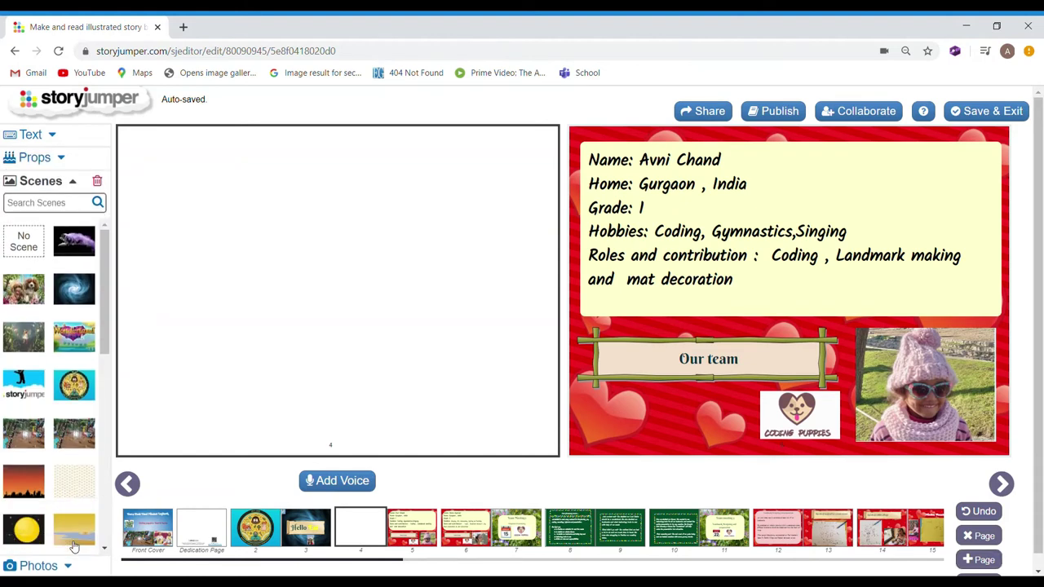
left_click(82, 241)
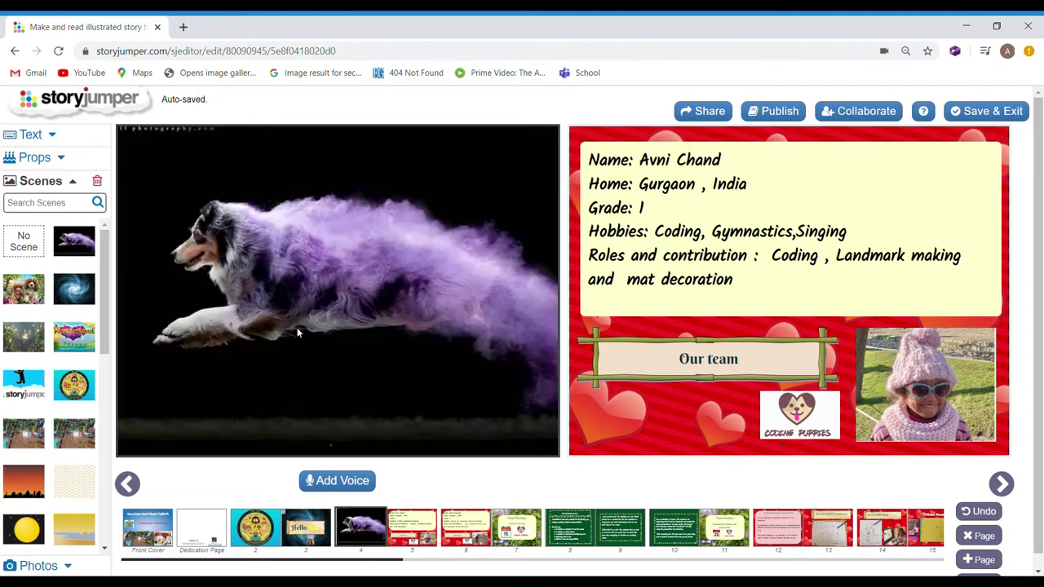
left_click(45, 137)
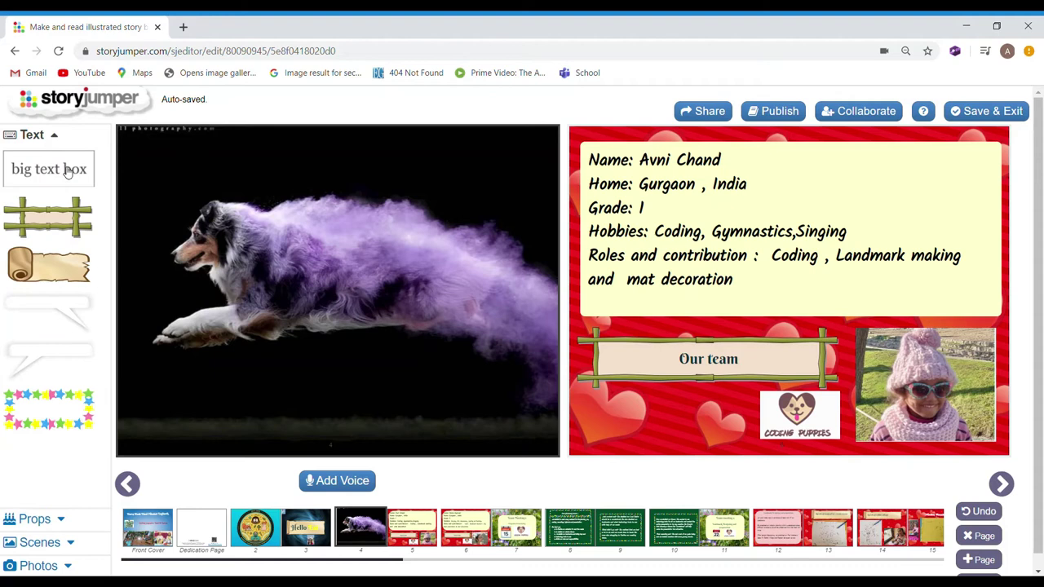
Step: Add a star-bordered text box and a plain text box filled with orange on page 4
left_click(47, 421)
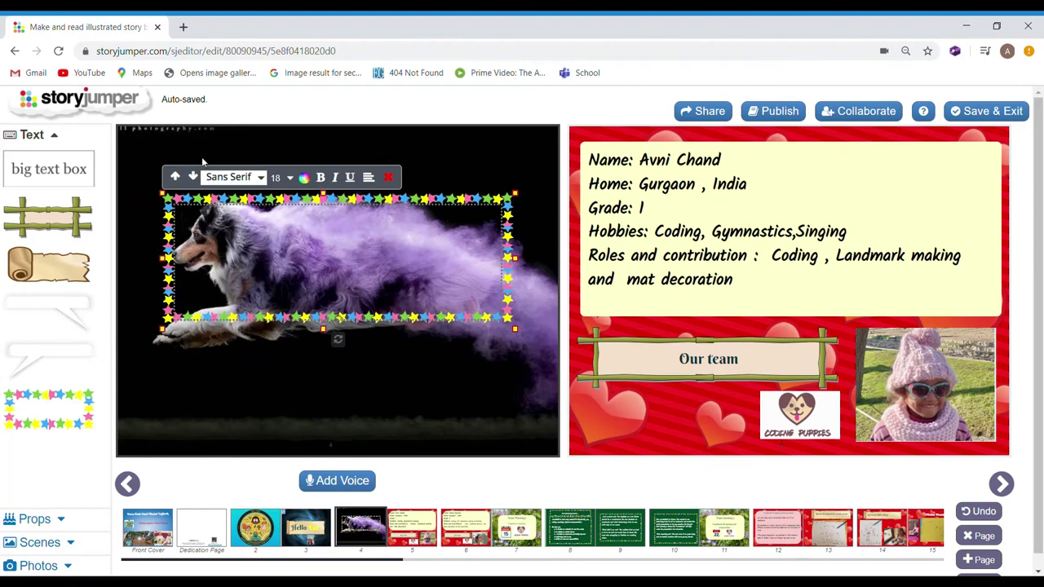
left_click(82, 172)
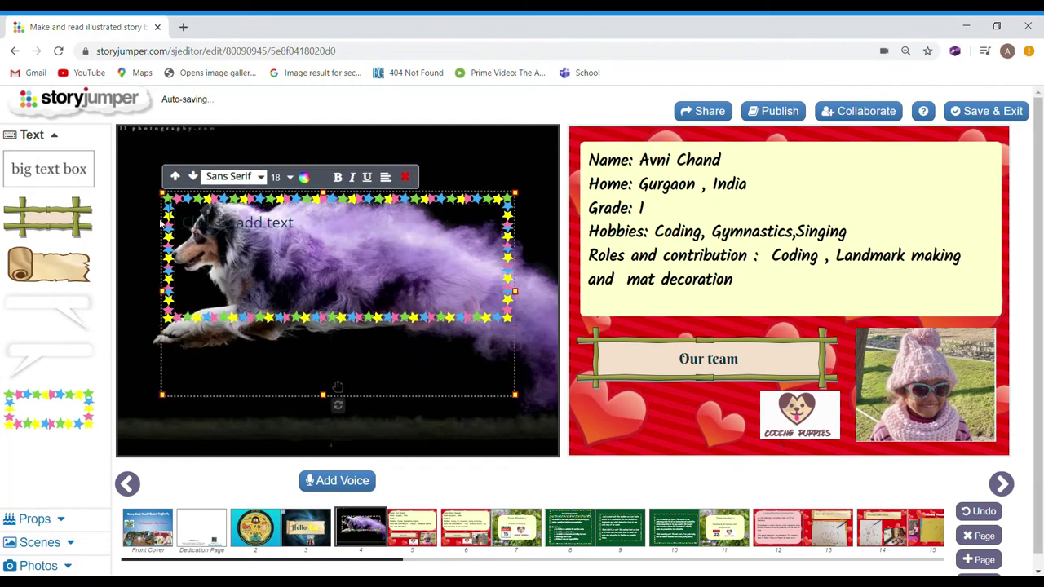
left_click(320, 176)
left_click(363, 195)
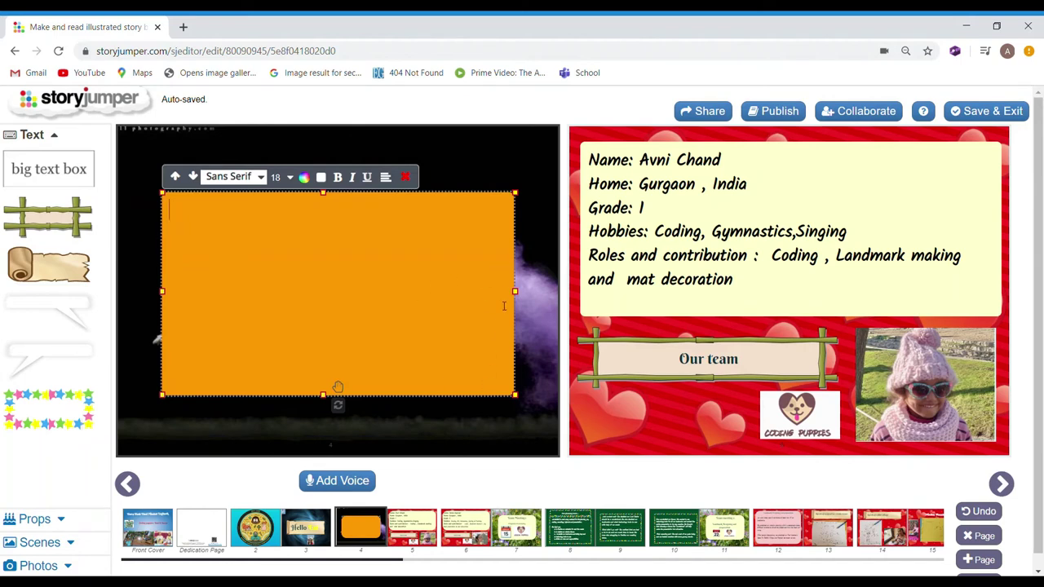
Step: Set the orange text box font to Berkshire at size 72
left_click(256, 178)
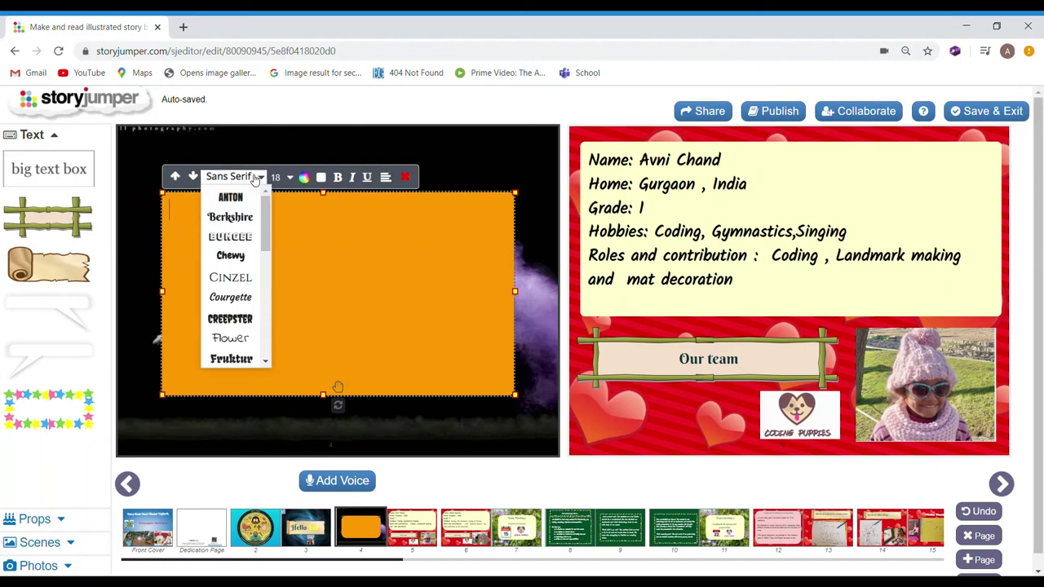
left_click(250, 216)
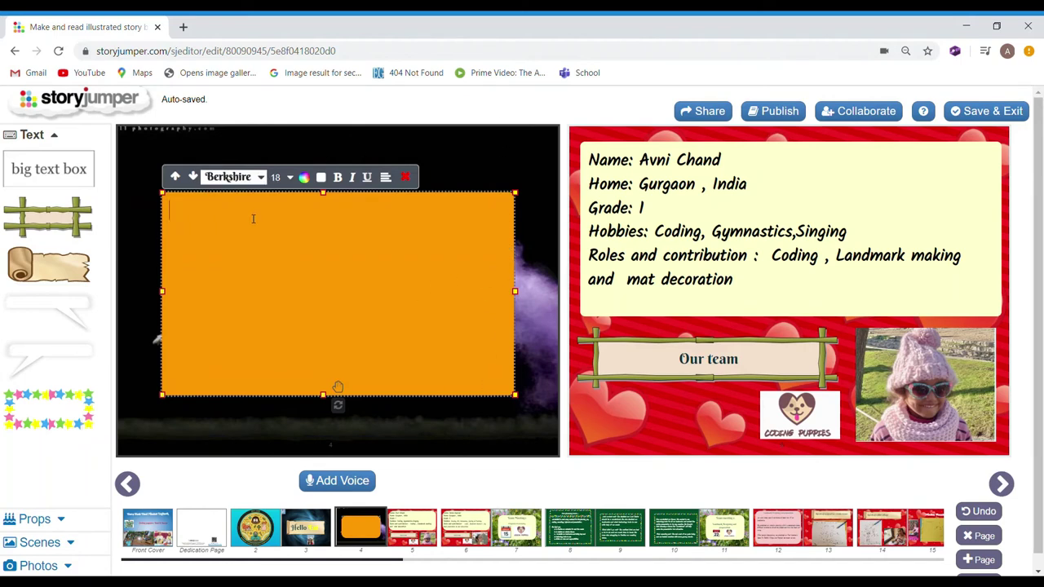
left_click(289, 177)
left_click(281, 357)
left_click(287, 178)
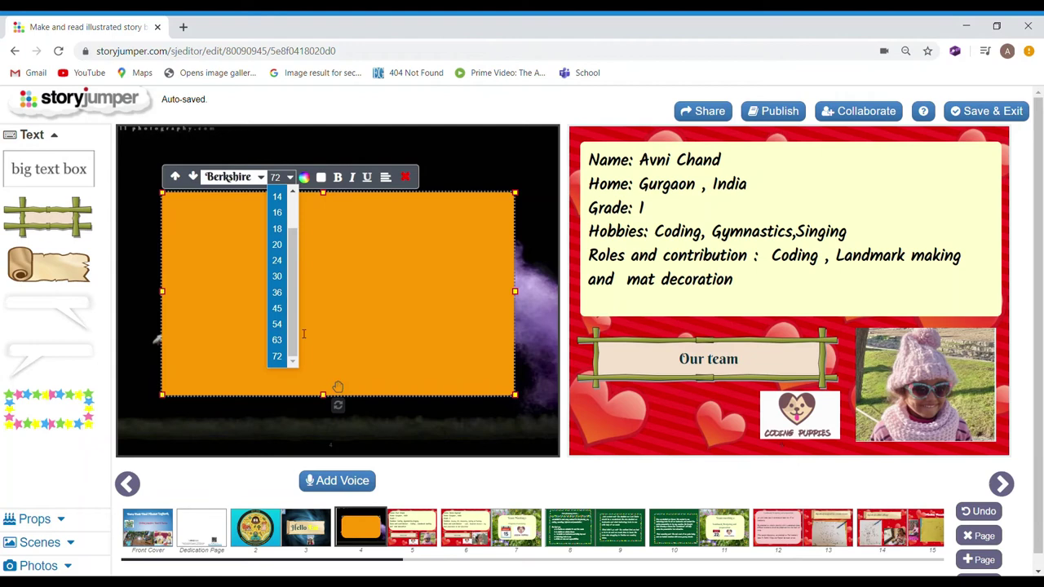
left_click(369, 369)
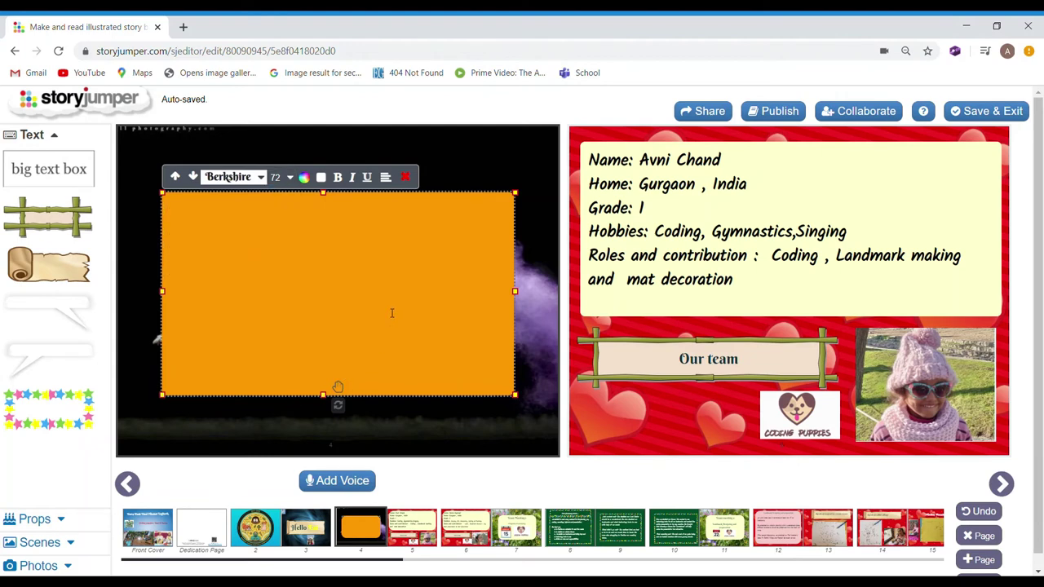
Step: Type 'Welcome' in the orange box and start a second line below it
type("We")
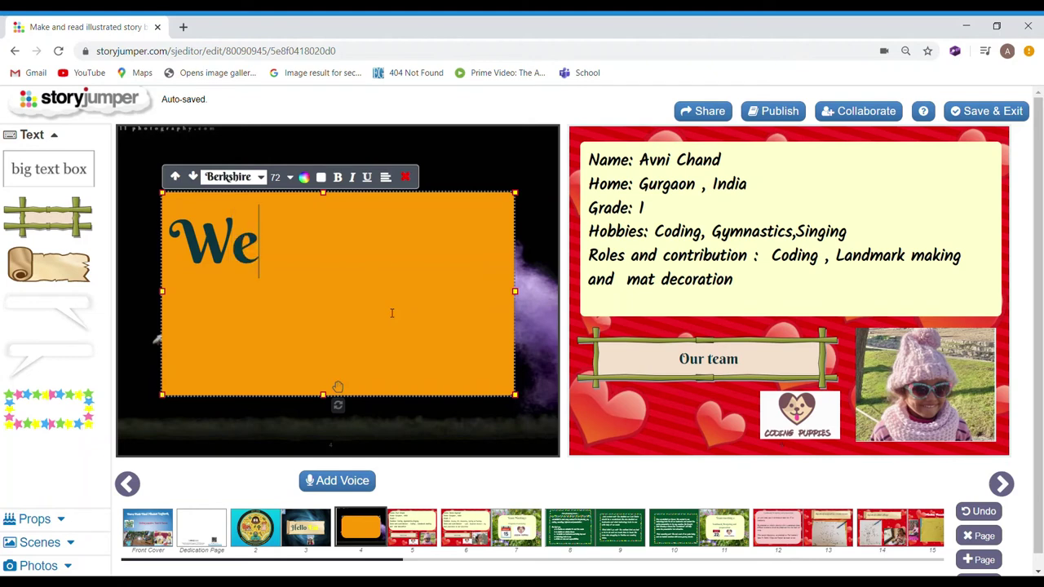
type("lc")
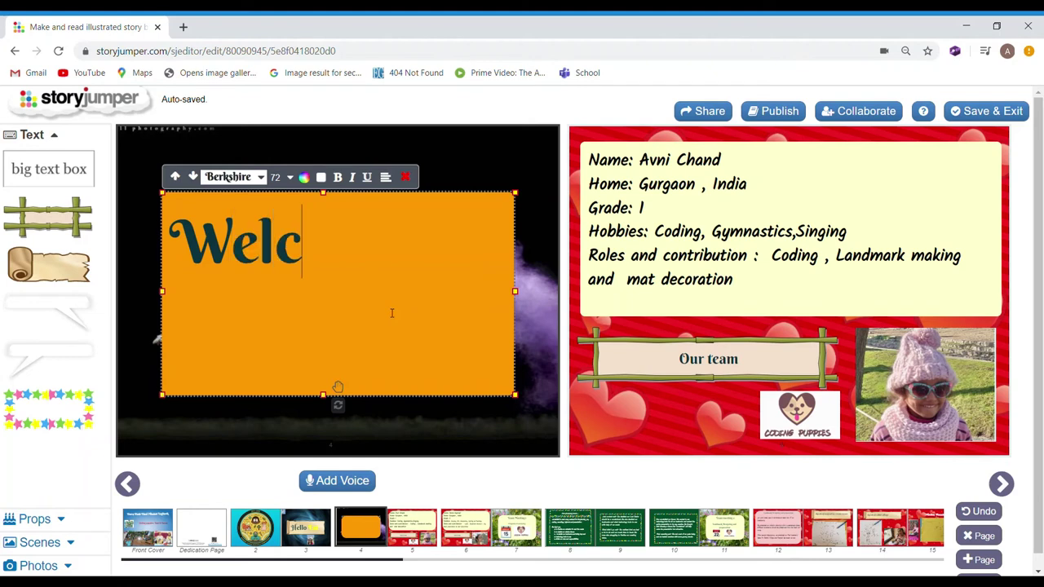
type("ome")
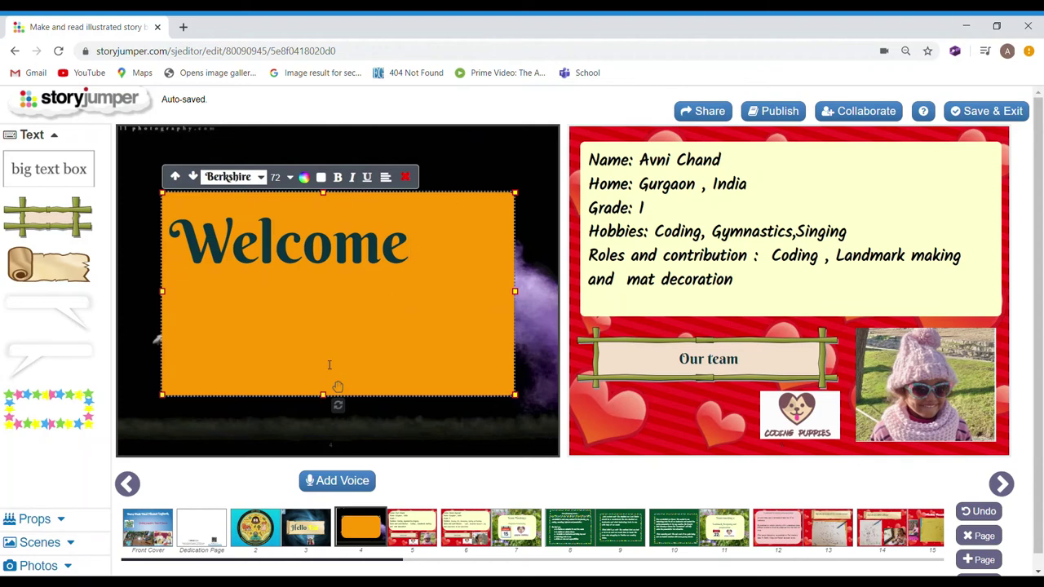
key("Return")
type("h")
key("BackSpace")
type("H")
Step: Set the second line to red Berkshire 72, type 'Hello', and open the voice narration panel
left_click(261, 178)
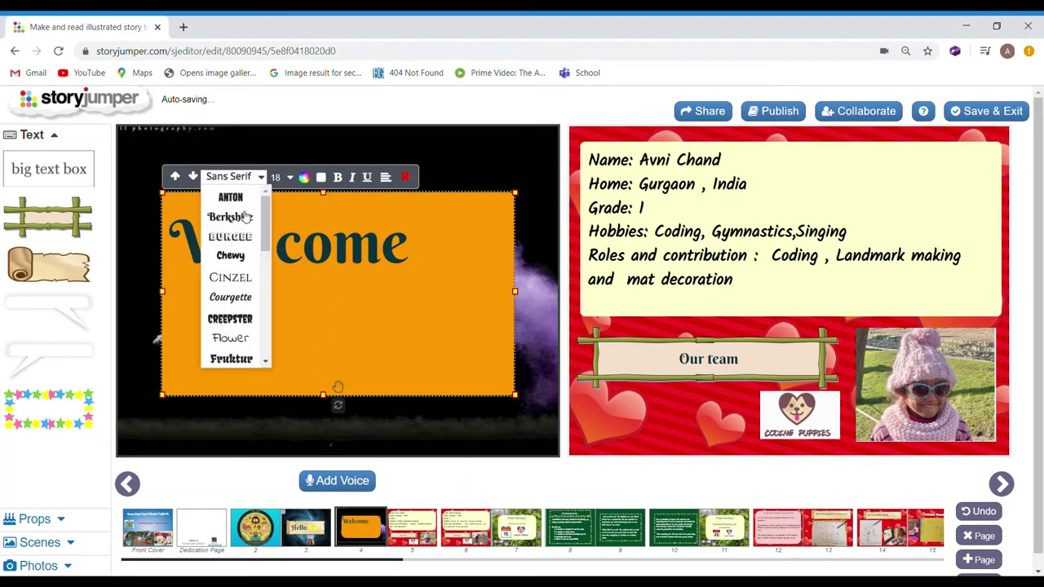
left_click(245, 218)
left_click(281, 178)
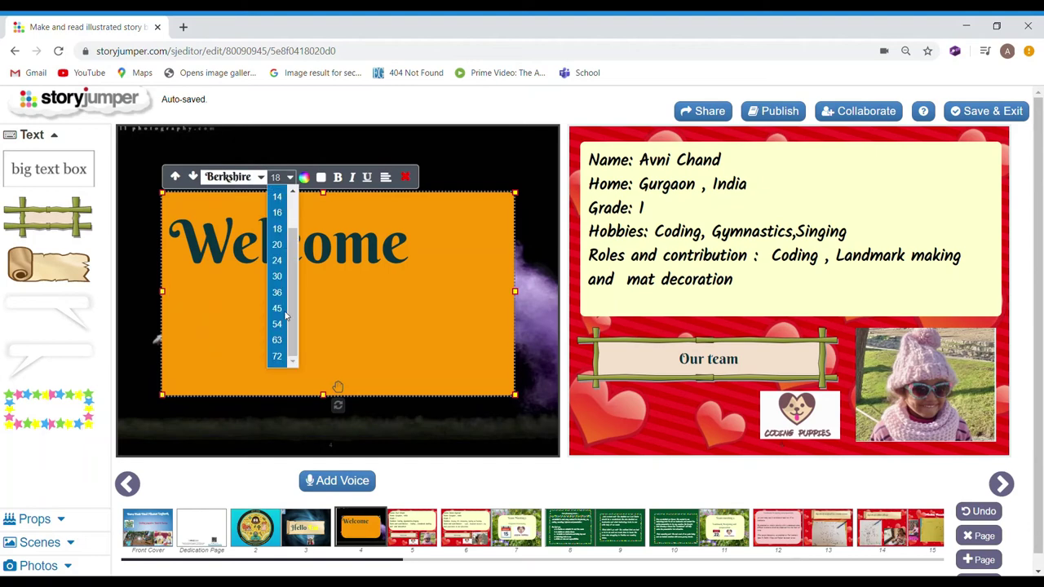
left_click(277, 356)
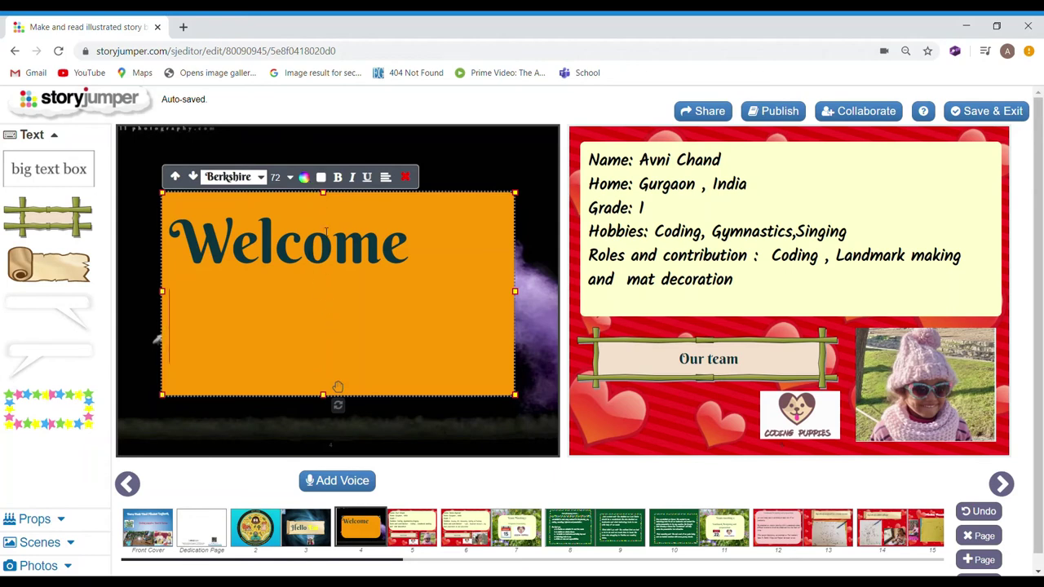
left_click(307, 183)
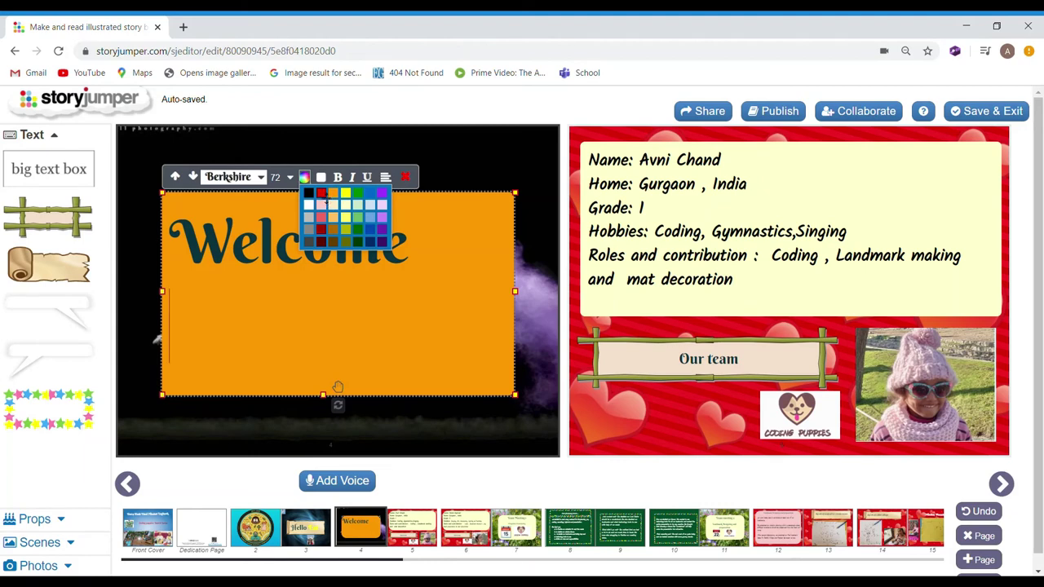
left_click(325, 200)
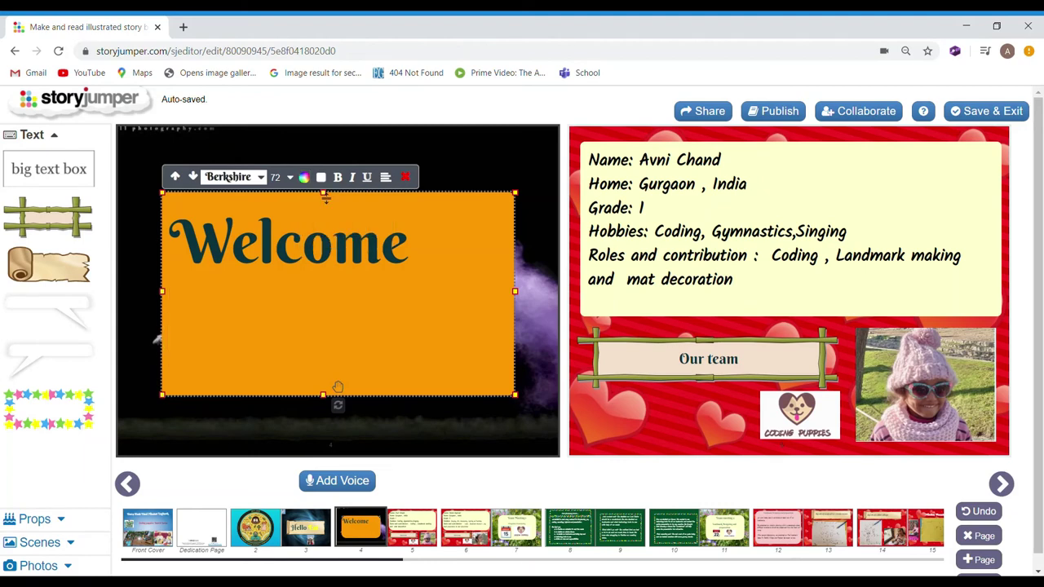
type("H")
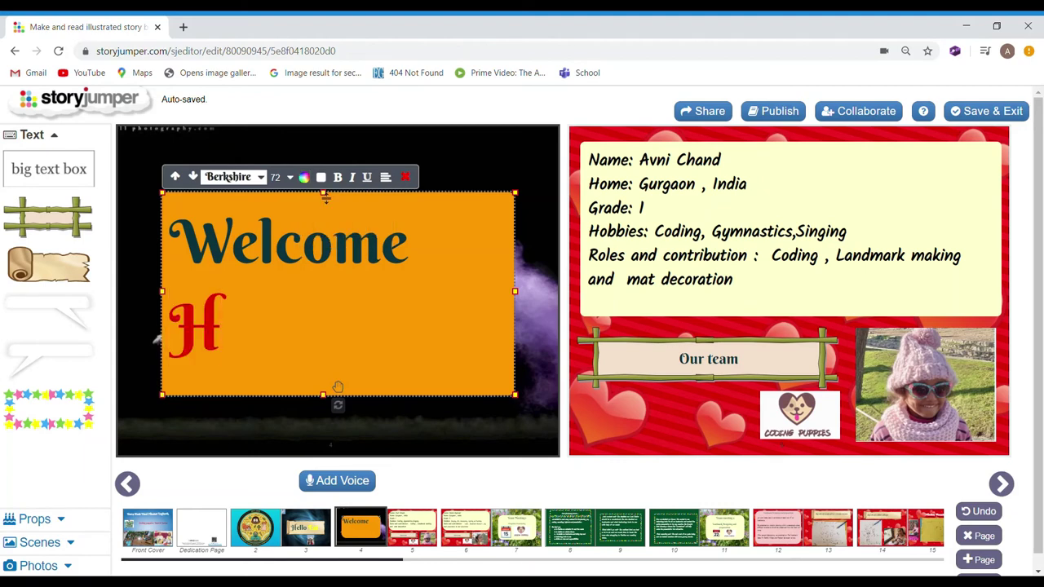
type("ello")
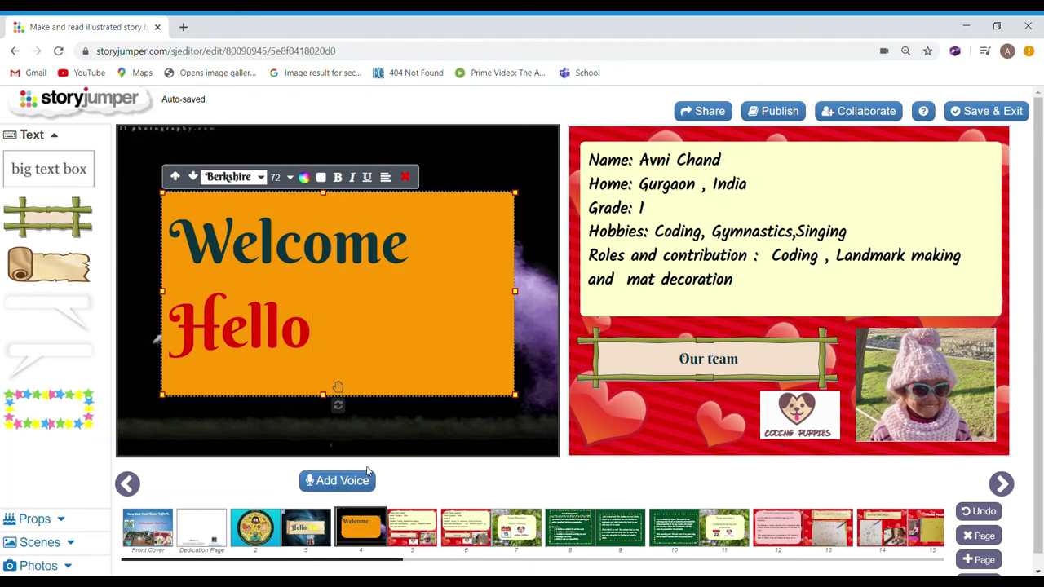
left_click(364, 479)
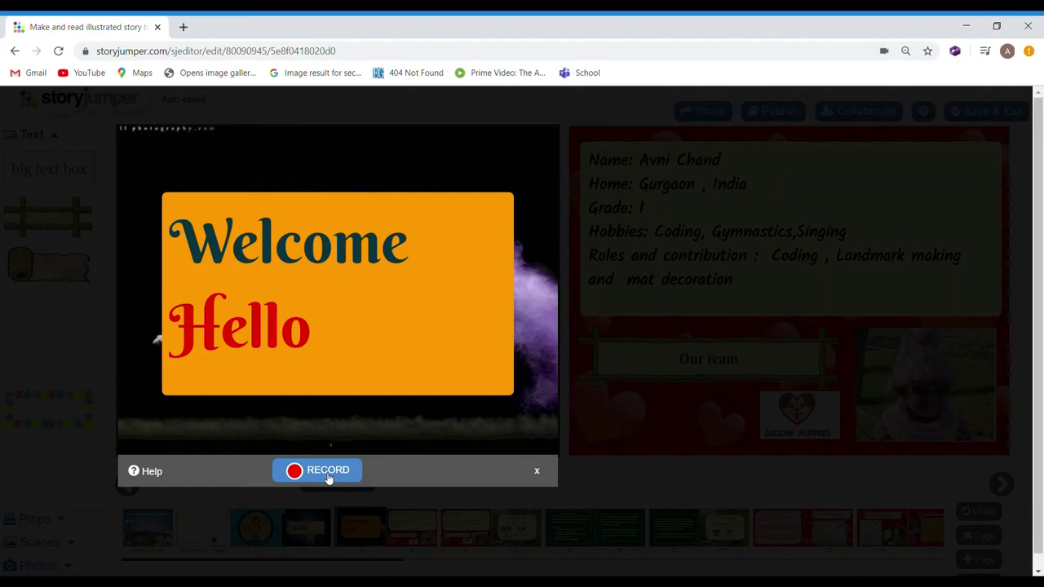
Step: Record a voice narration for page 4, add the 'bad guy' sound effect, and play it back
left_click(329, 478)
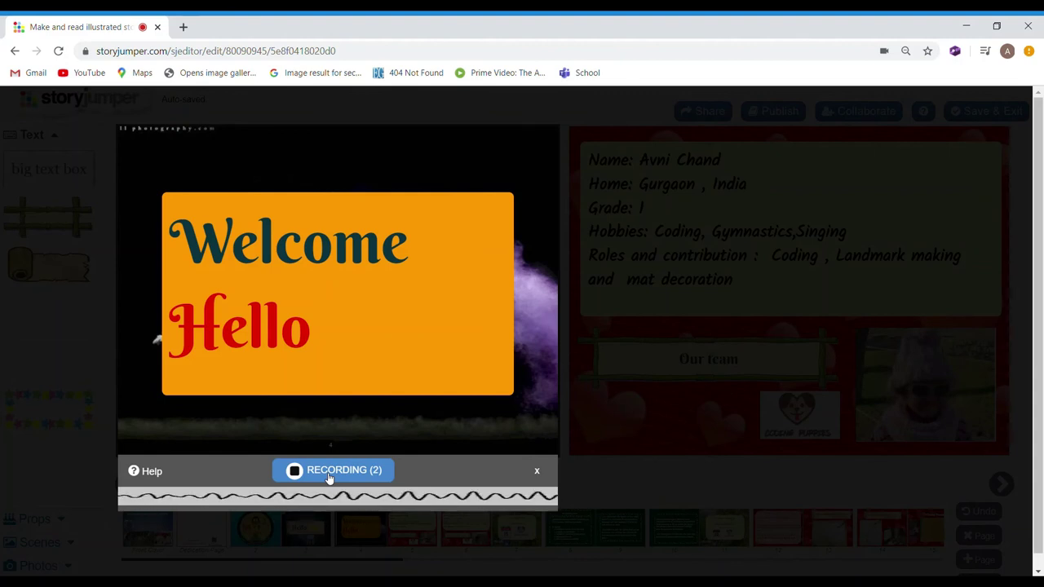
left_click(330, 476)
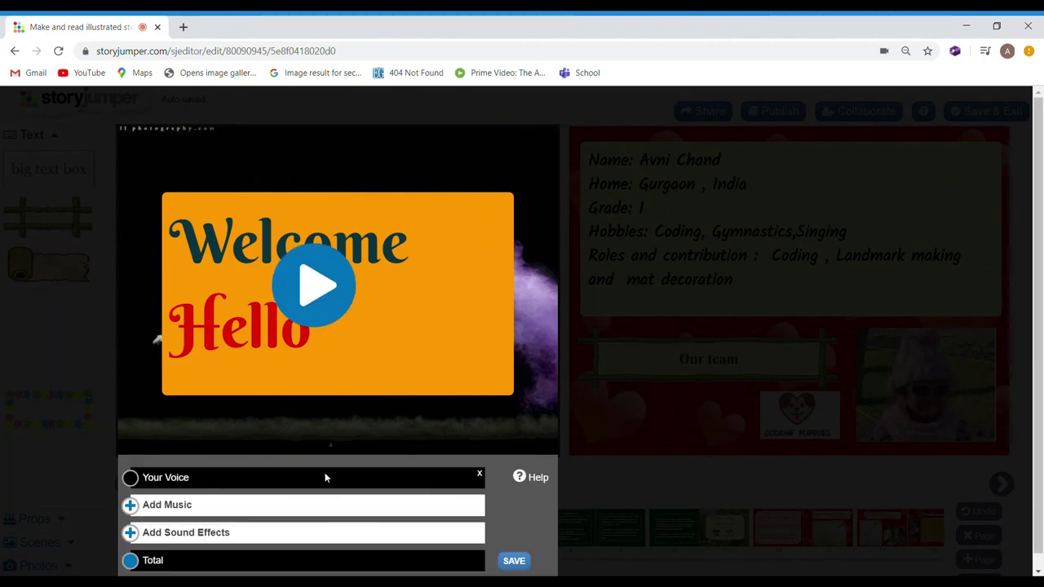
left_click(131, 533)
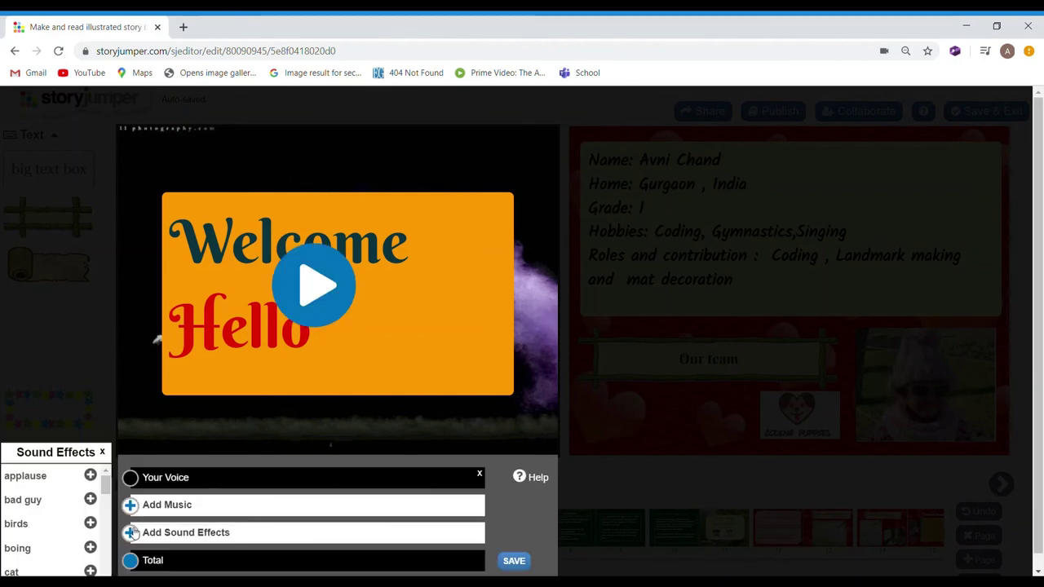
left_click(89, 499)
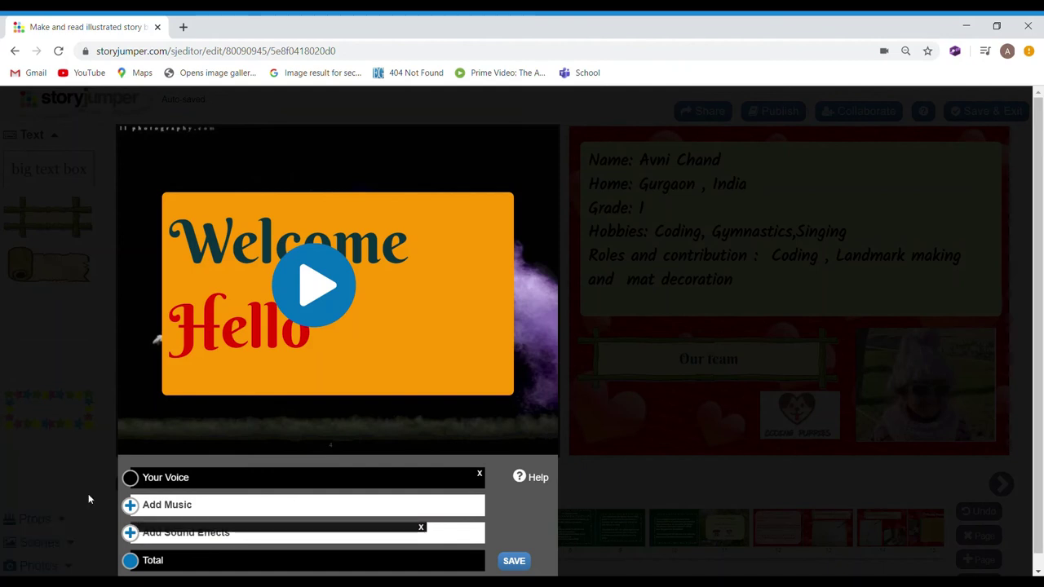
left_click(347, 283)
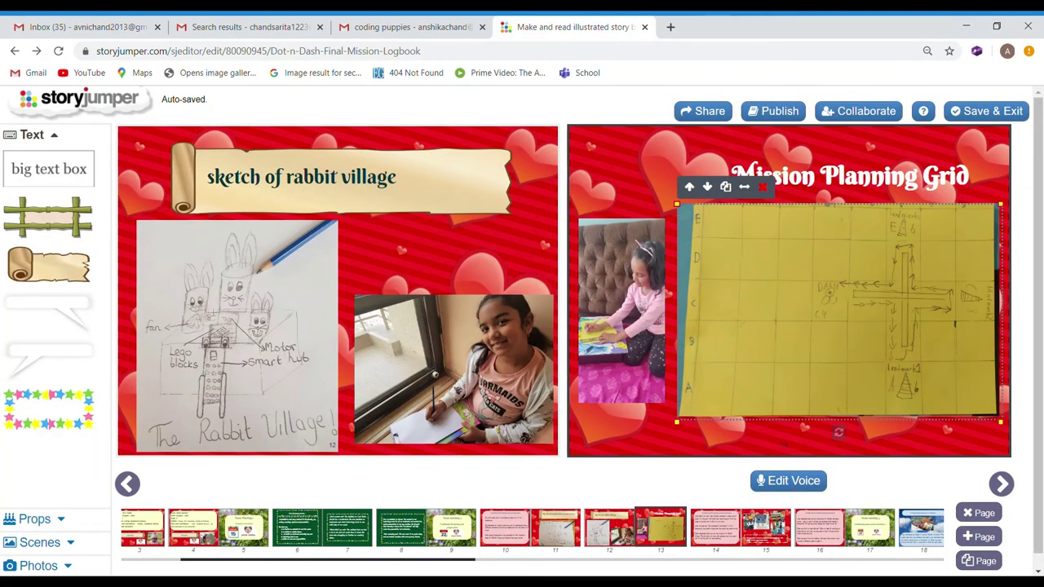
Step: Page forward from the Mission Planning Grid spread to the Lost Realm / Wonderland spread and select the fairy page's goal text
left_click(613, 195)
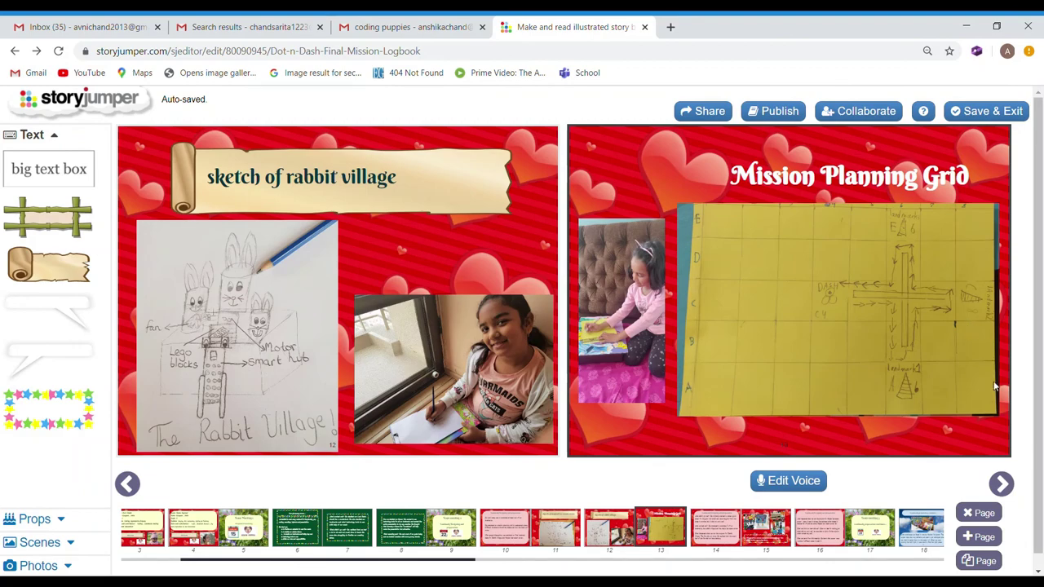
left_click(1004, 484)
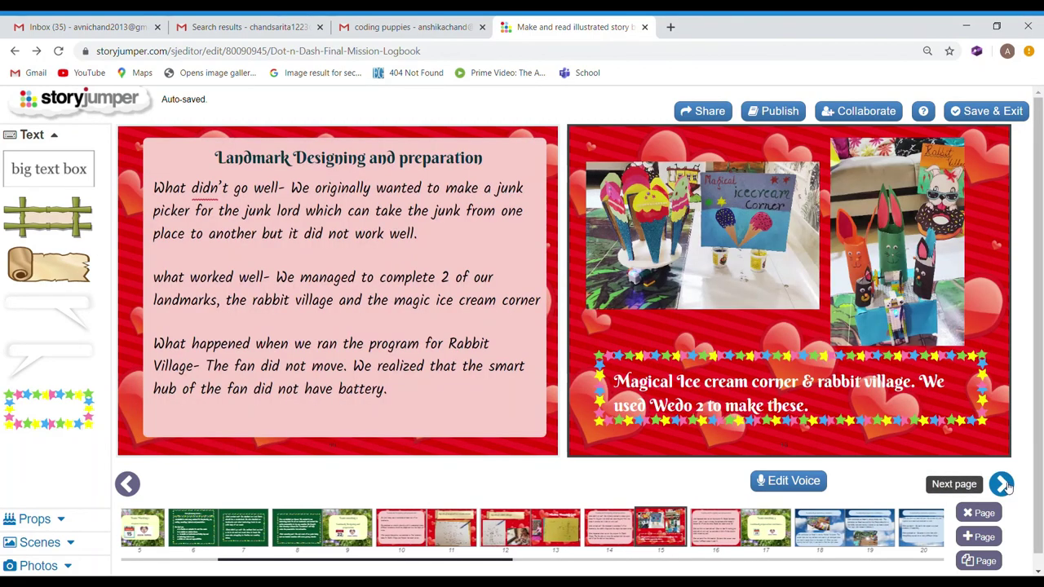
left_click(1005, 485)
left_click(1005, 485)
left_click(1005, 485)
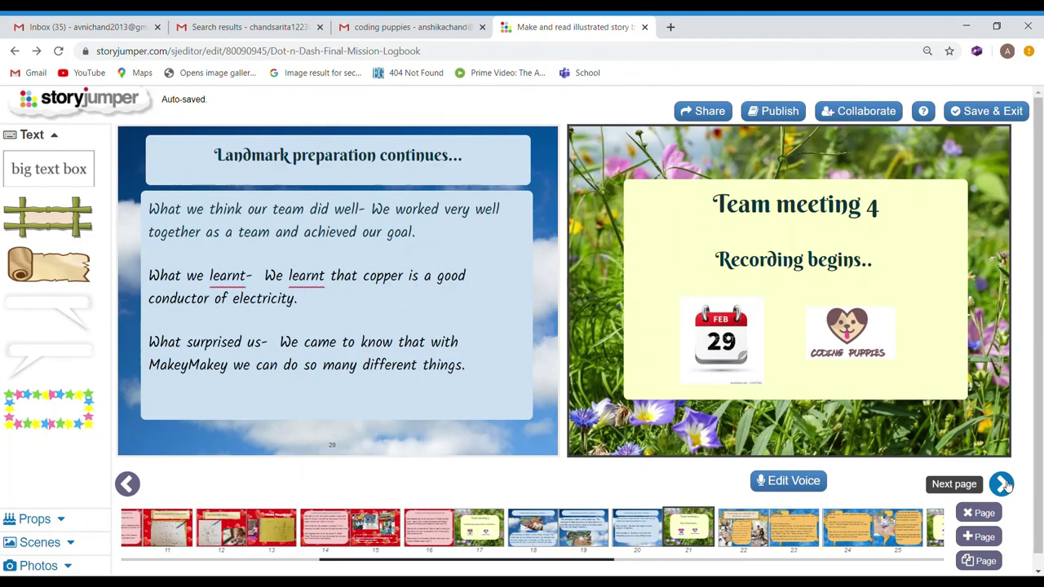
left_click(1005, 484)
left_click(1005, 484)
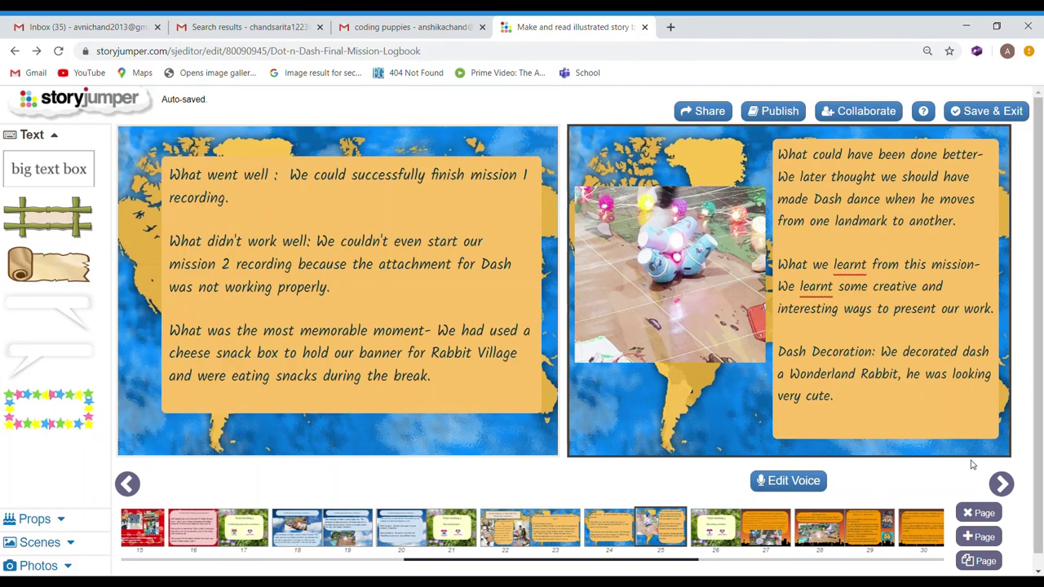
left_click(1013, 488)
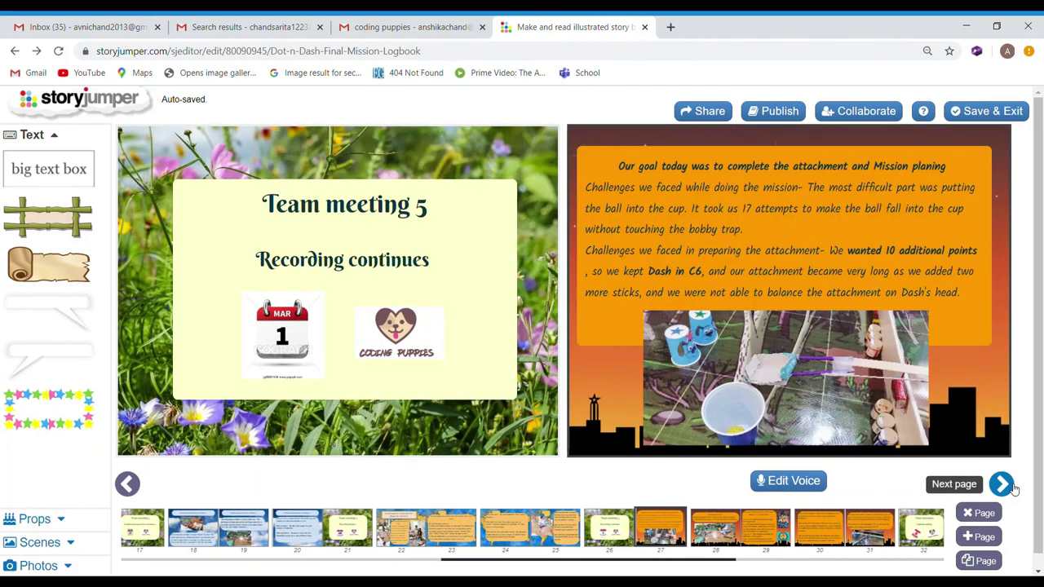
left_click(1002, 484)
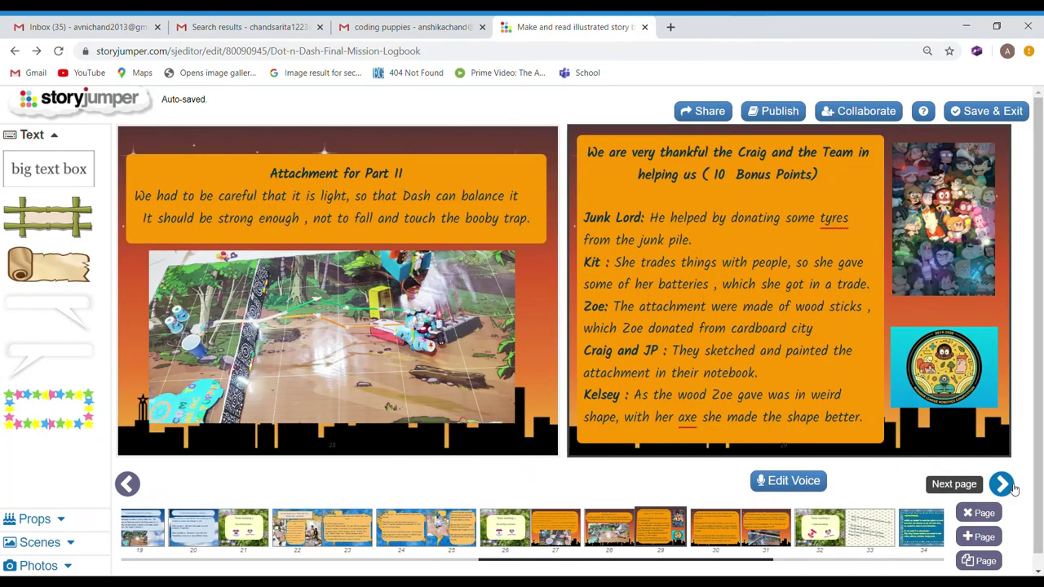
left_click(1003, 485)
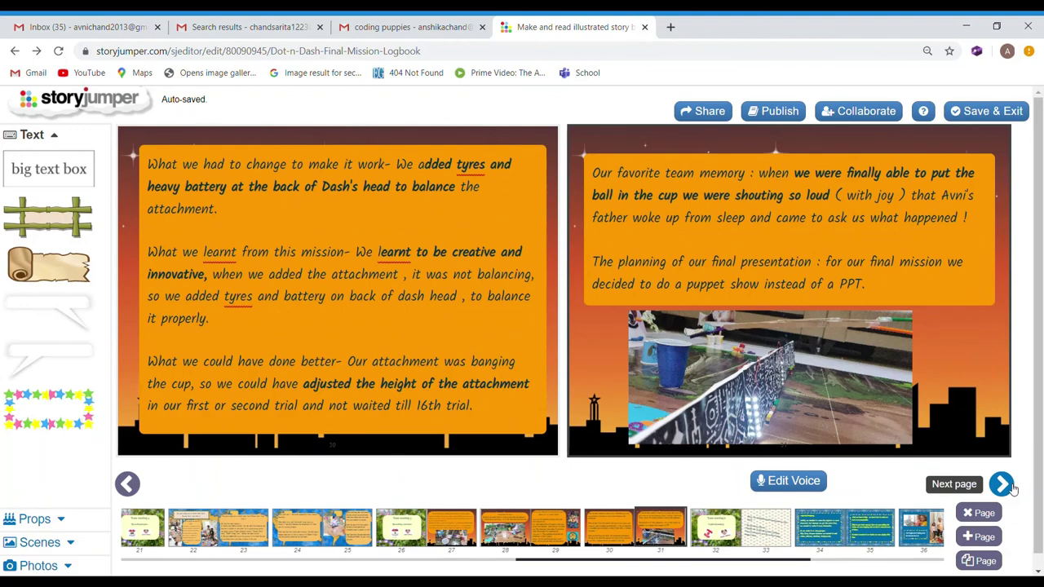
left_click(1003, 484)
left_click(1003, 484)
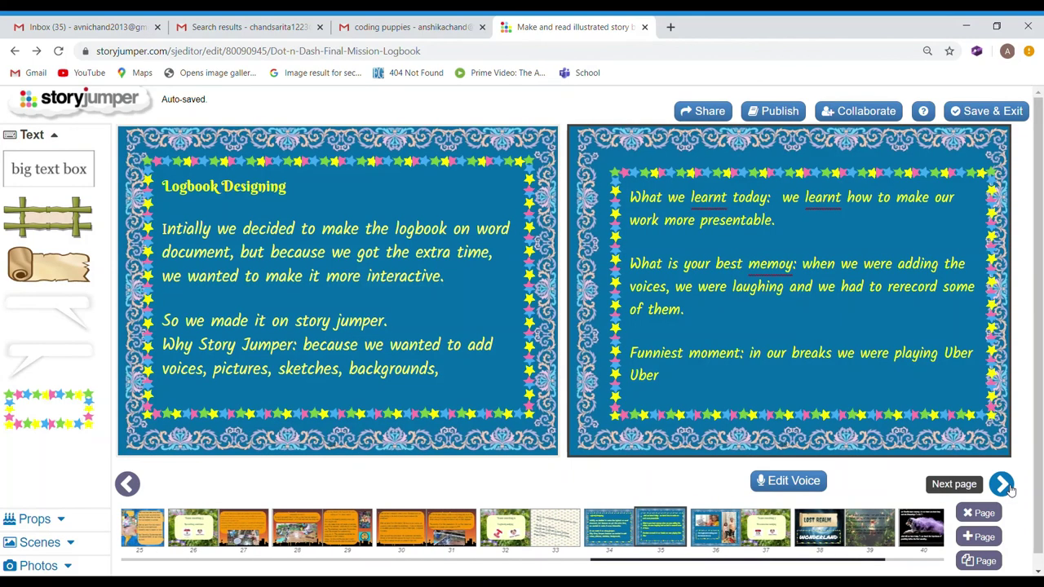
left_click(1002, 485)
left_click(1002, 485)
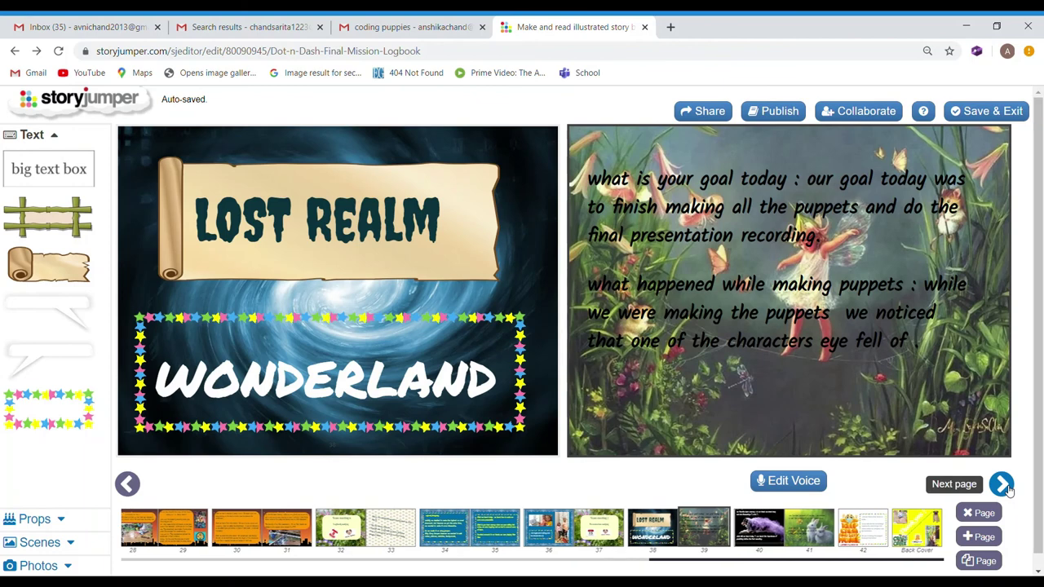
left_click(878, 253)
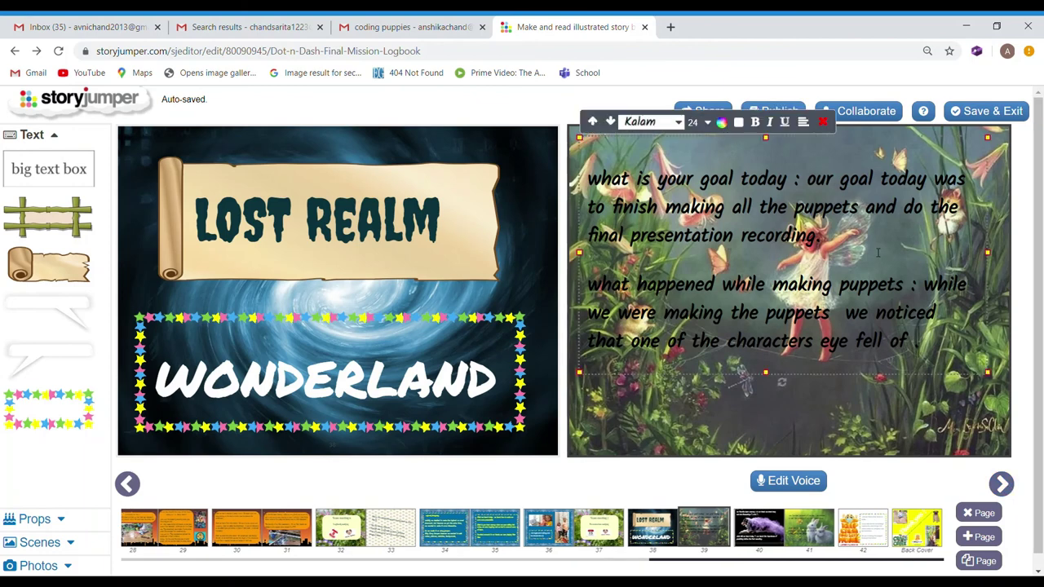
Step: Save the logbook and close the editor with Save & Exit
left_click(1029, 115)
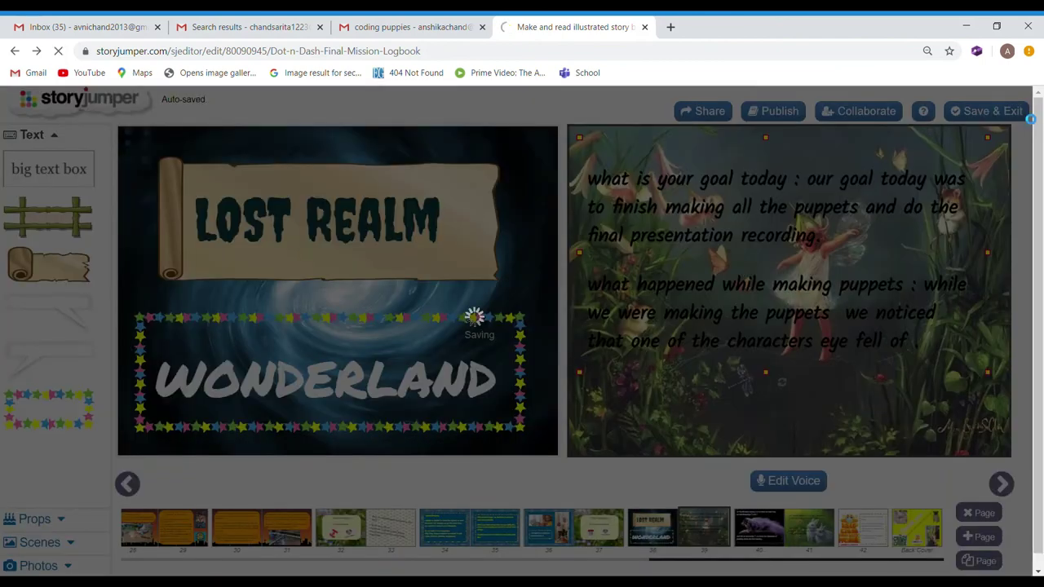